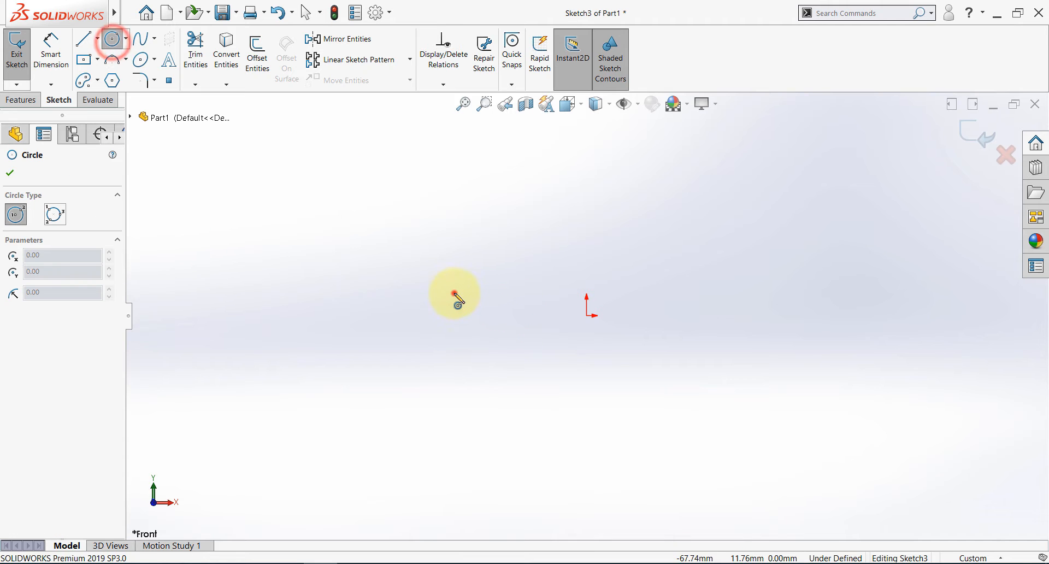
- Sketch a circle to the left of the origin and set its diameter to 4 mm
left_click(454, 294)
left_click(460, 326)
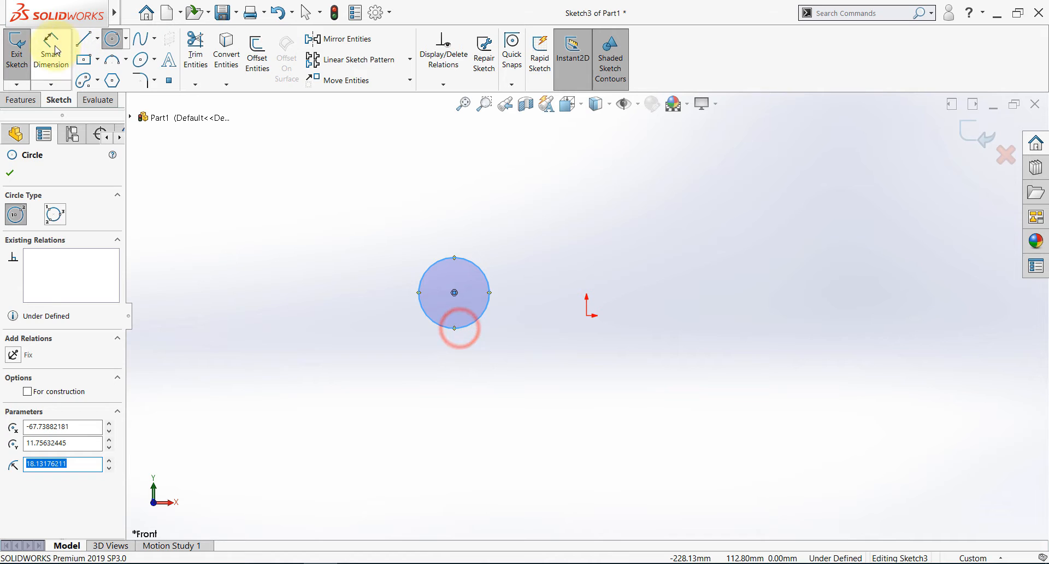
left_click(51, 48)
left_click(408, 257)
left_click(374, 276)
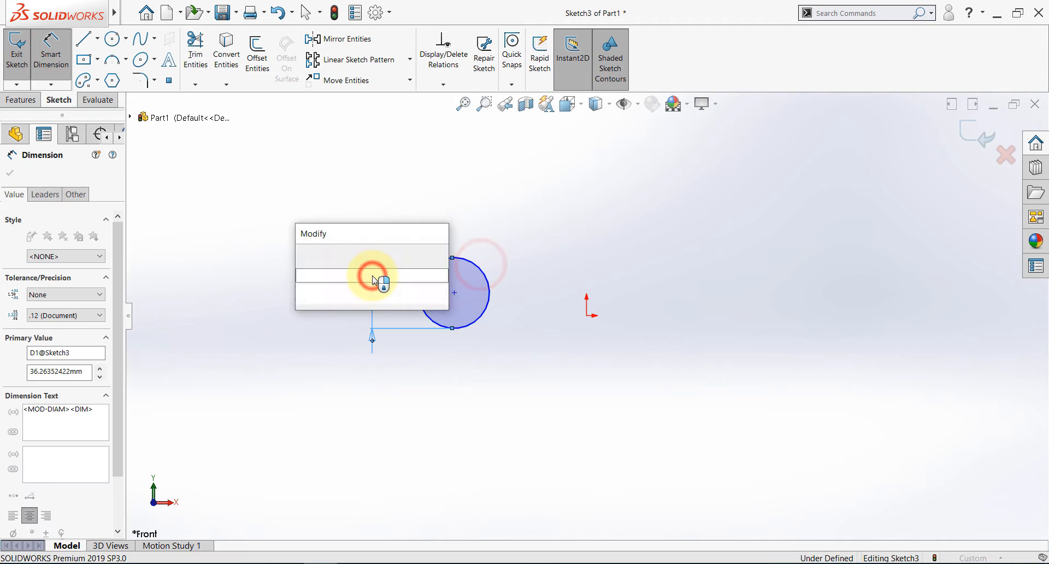
key("Return")
key("Escape")
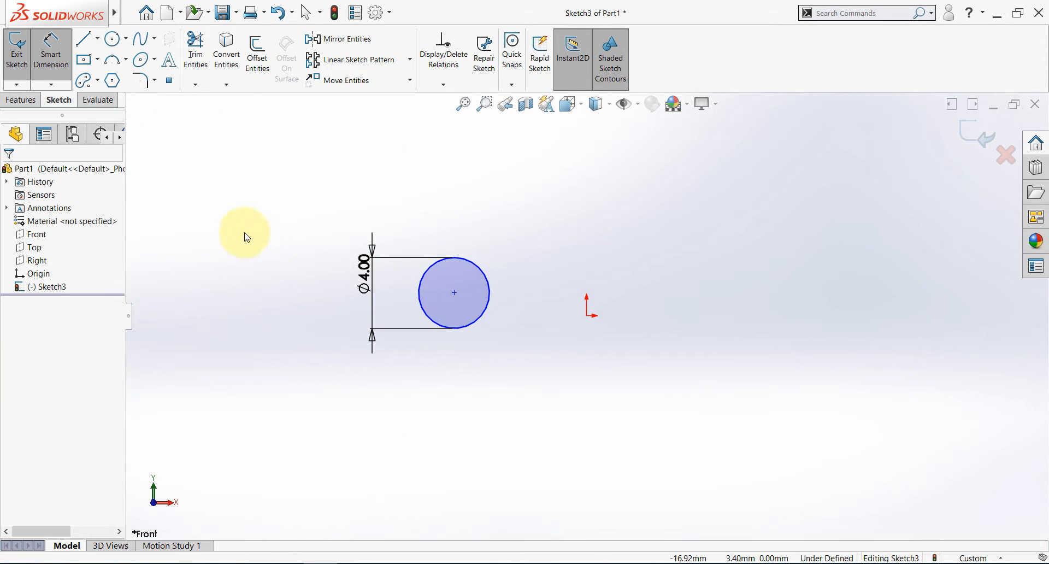
- Sketch a second circle below and to the left of the 4 mm circle and set its diameter to 7 mm
left_click(112, 40)
left_click(278, 373)
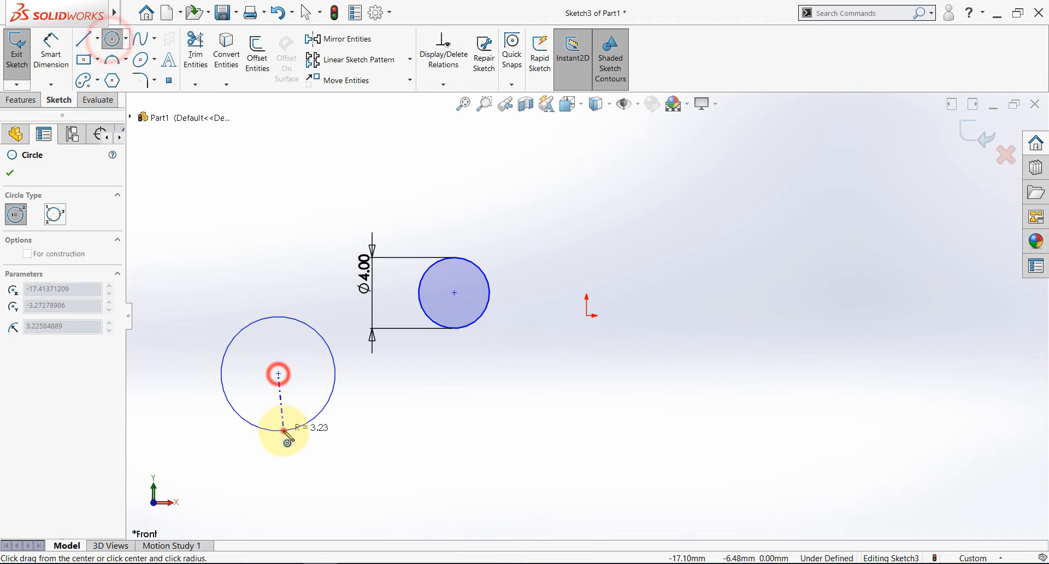
left_click(283, 430)
left_click(44, 50)
left_click(277, 317)
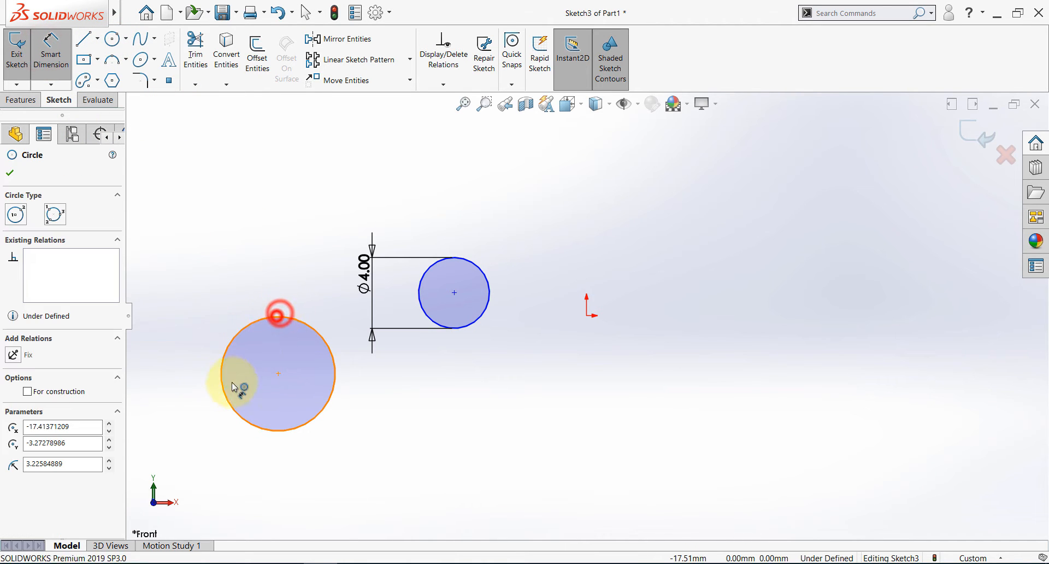
left_click(201, 384)
type("7")
key("Return")
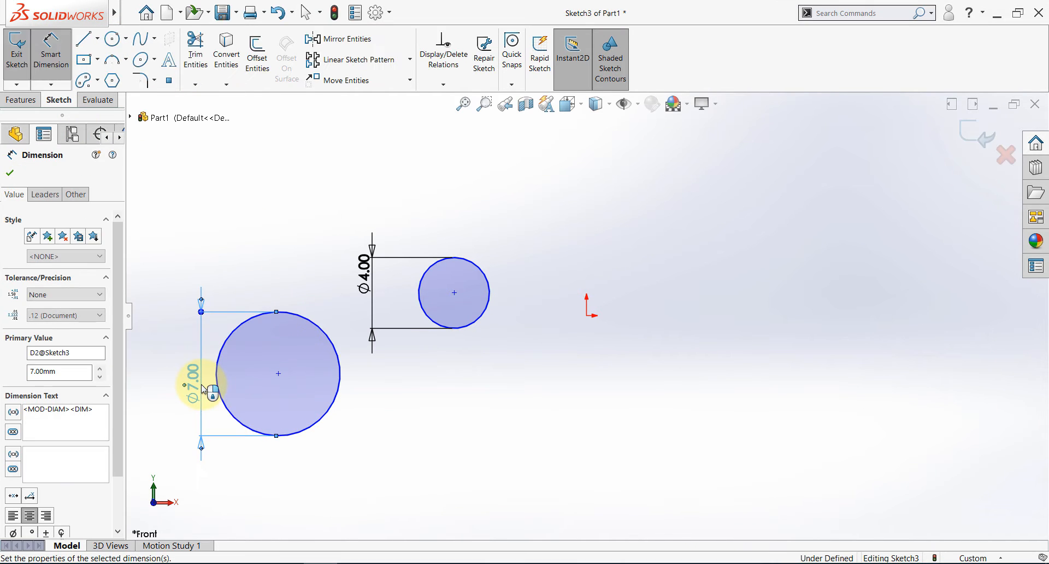
key("Escape")
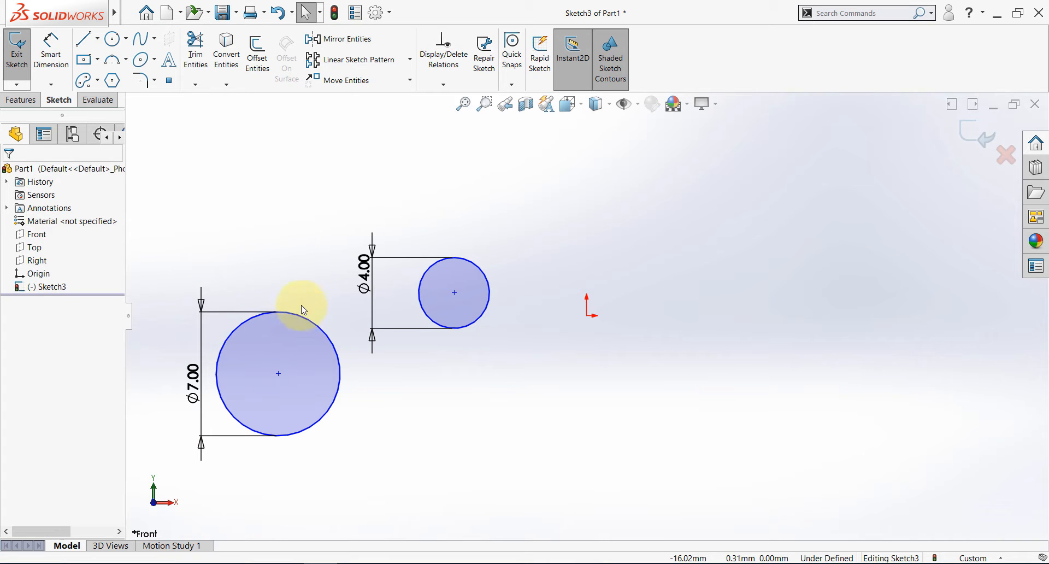
- Make the two circles concentric and place the 4 mm dimension outside the 7 mm dimension
left_click(297, 314)
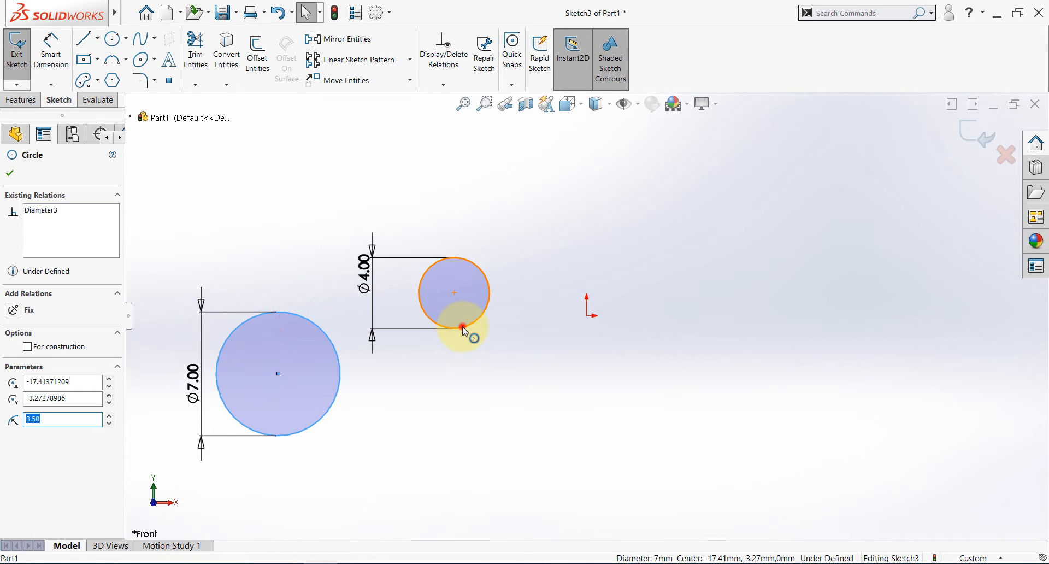
left_click(462, 326, "ctrl")
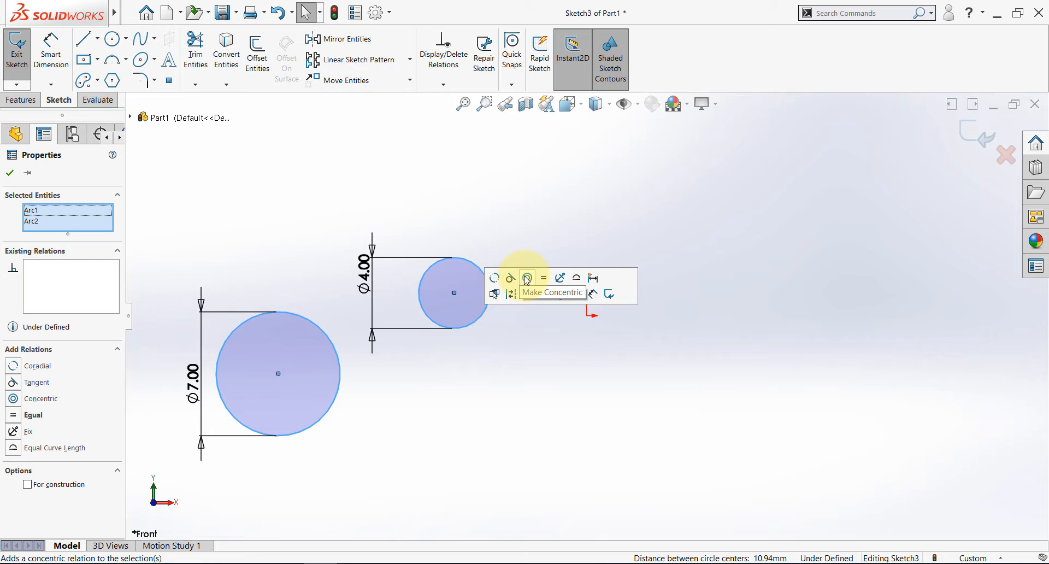
left_click(526, 279)
left_click(474, 417)
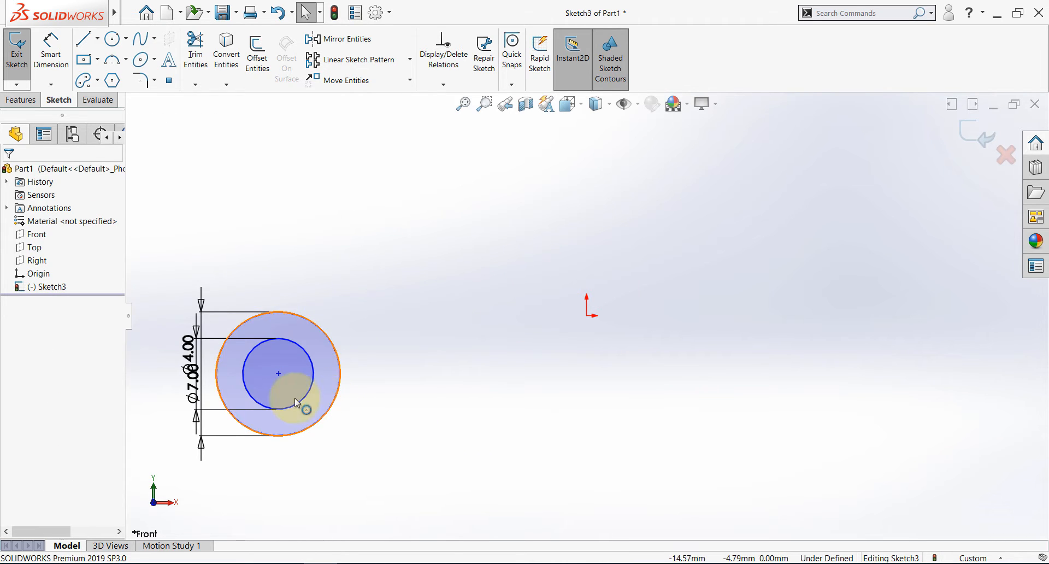
left_click_drag(175, 346, 148, 355)
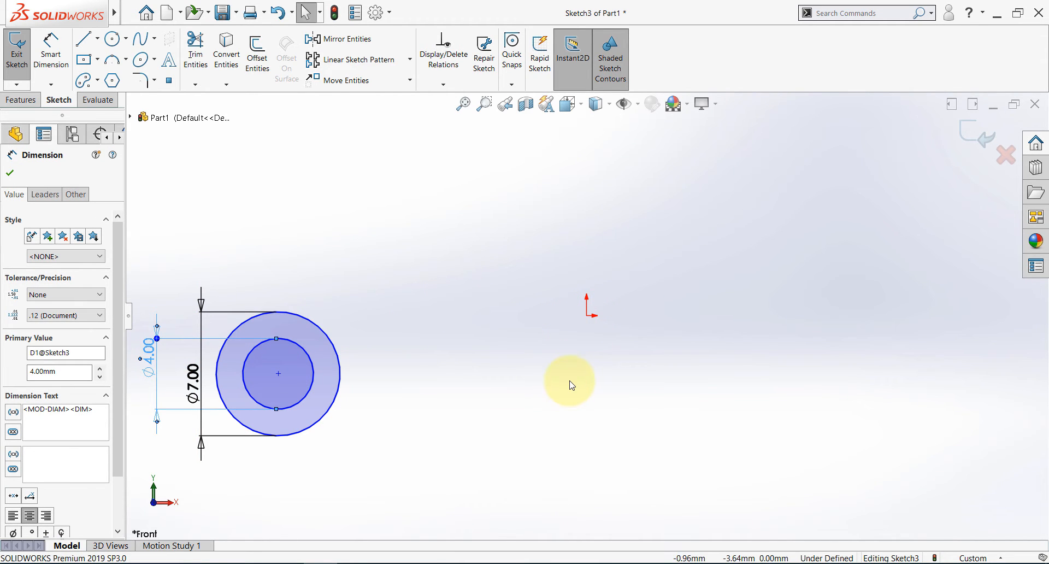
- Try a coincident relation between the circles' shared center and the origin, and undo it
left_click(278, 374)
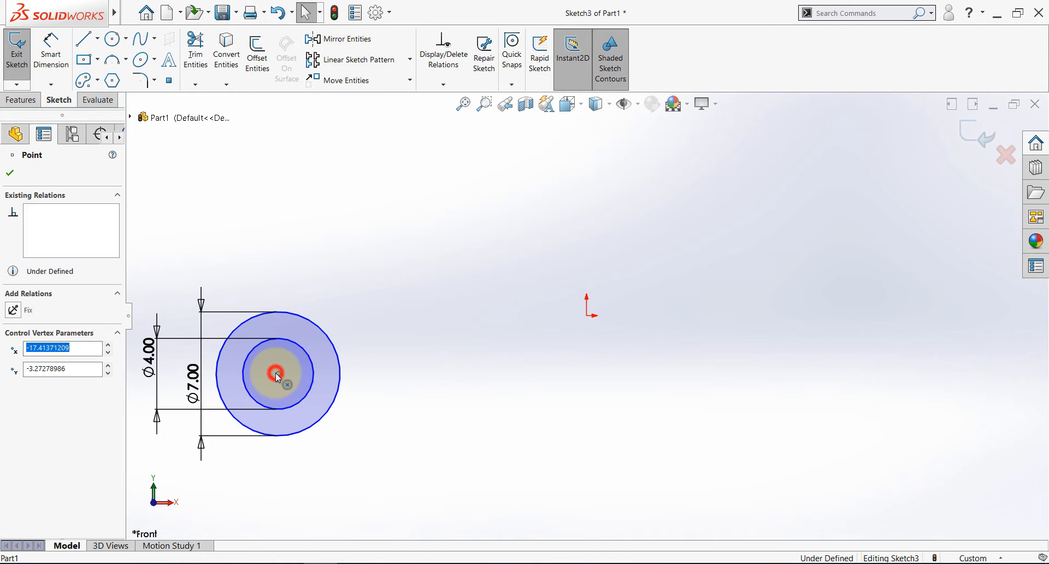
left_click(586, 317, "ctrl")
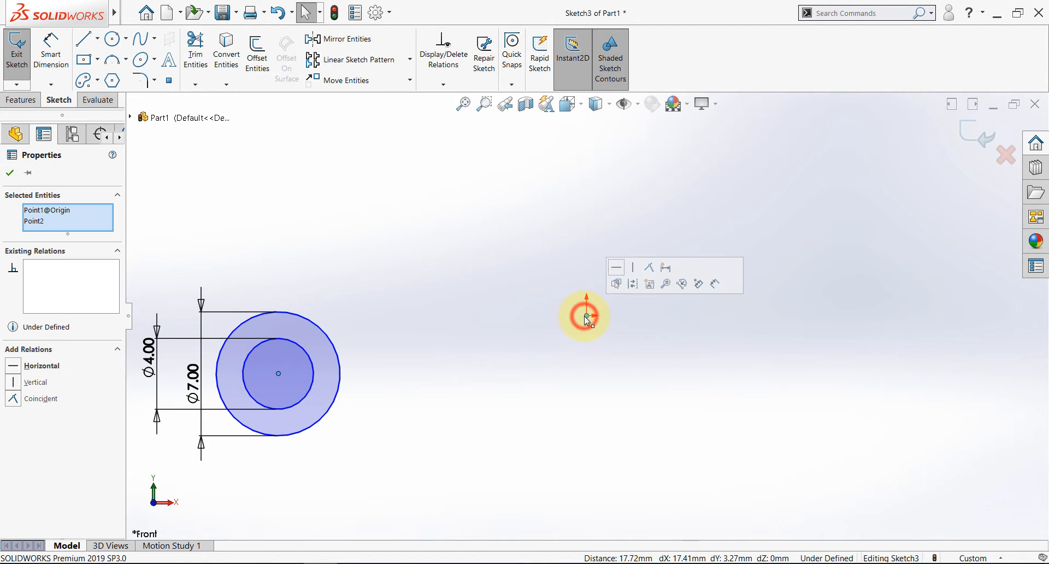
left_click(650, 270)
left_click(414, 436)
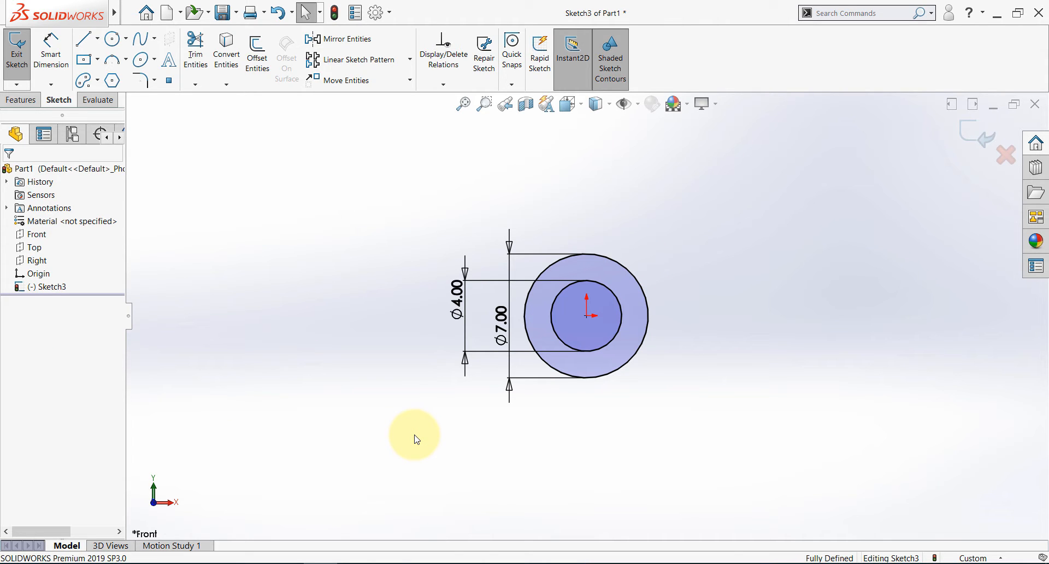
key("ctrl+z")
left_click(447, 502)
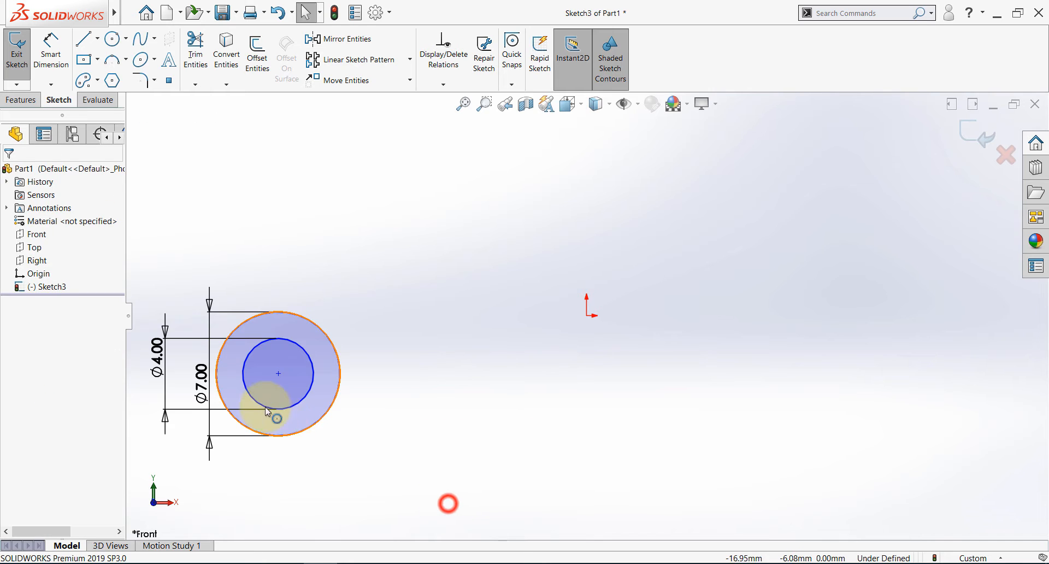
- Move the shared center of the two circles onto the origin so that it snaps coincident
left_click(279, 373)
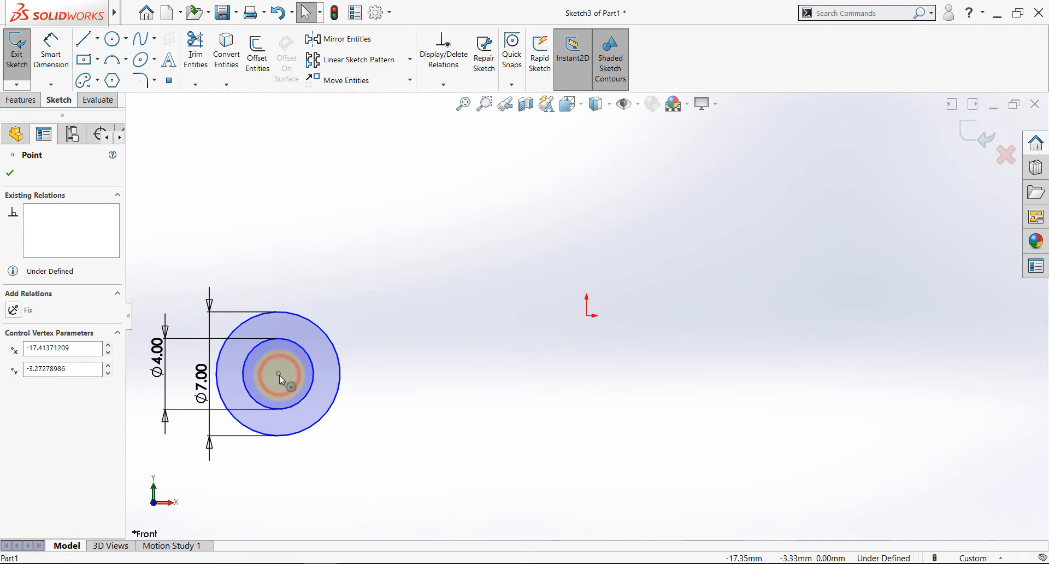
left_click_drag(280, 375, 588, 317)
left_click(426, 456)
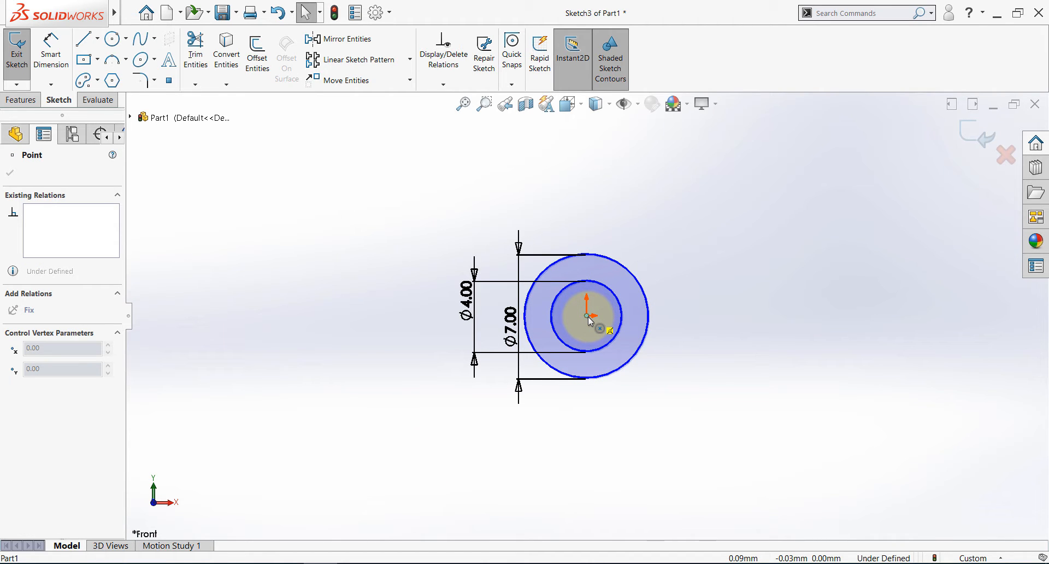
left_click_drag(590, 321, 589, 319)
left_click(423, 348)
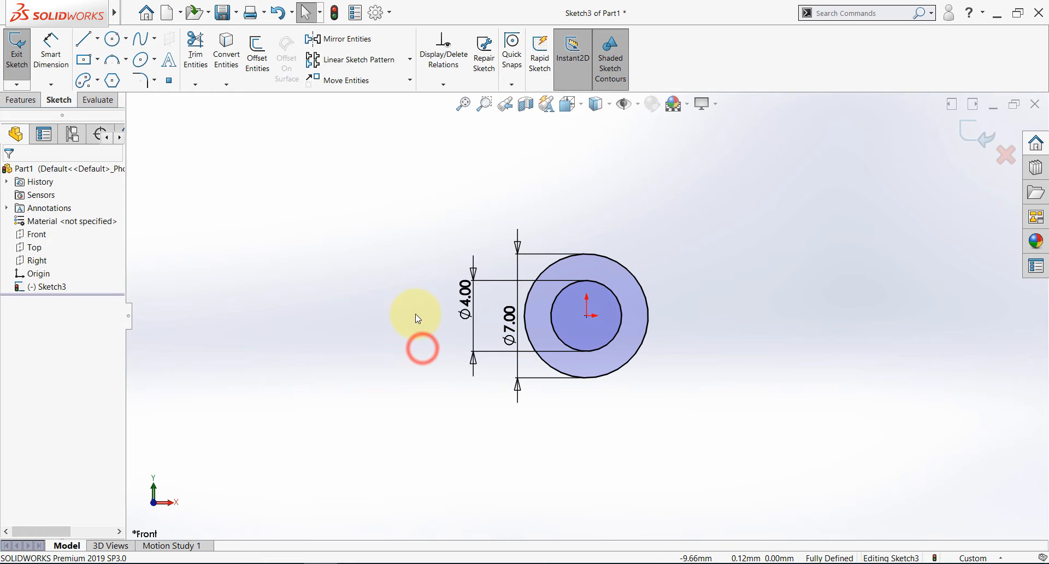
- Check the reference drawing 7.png in Photos, and sketch a slanted line about 7.61 mm long to the right of the circles
scroll(883, 397, "up", 3)
scroll(678, 351, "down", 1)
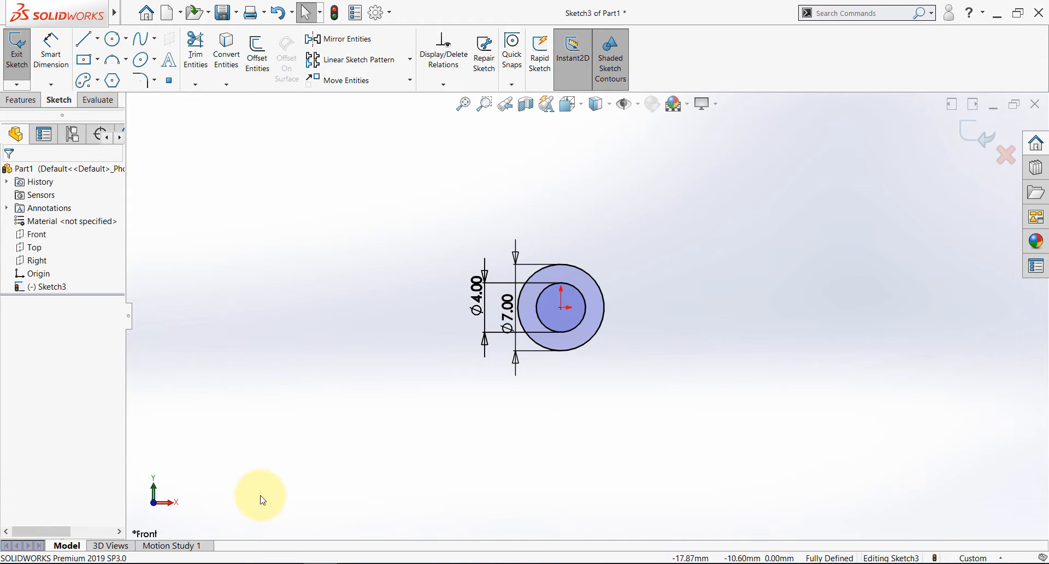
left_click(305, 562)
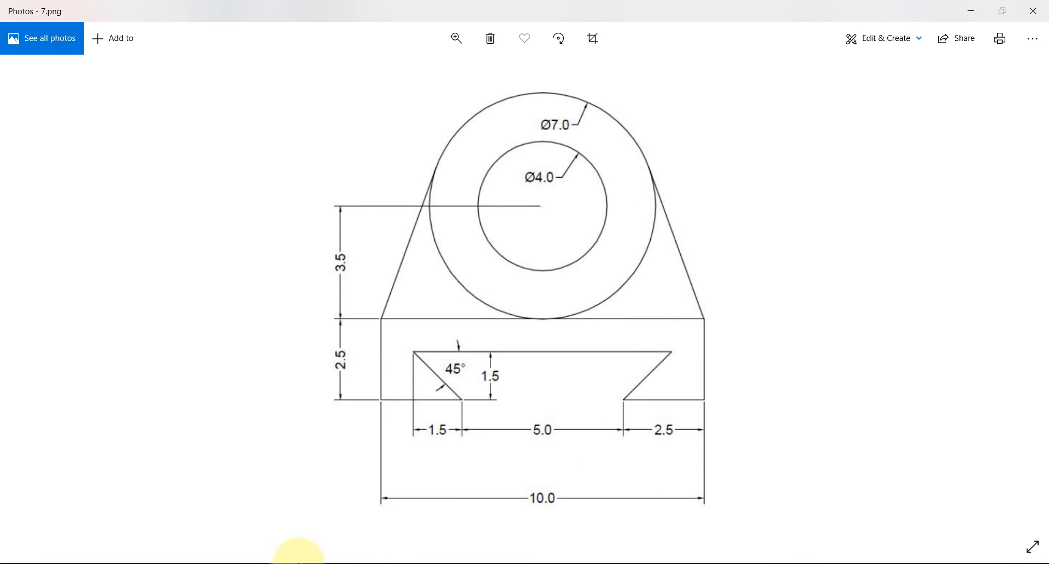
left_click(290, 560)
left_click(83, 39)
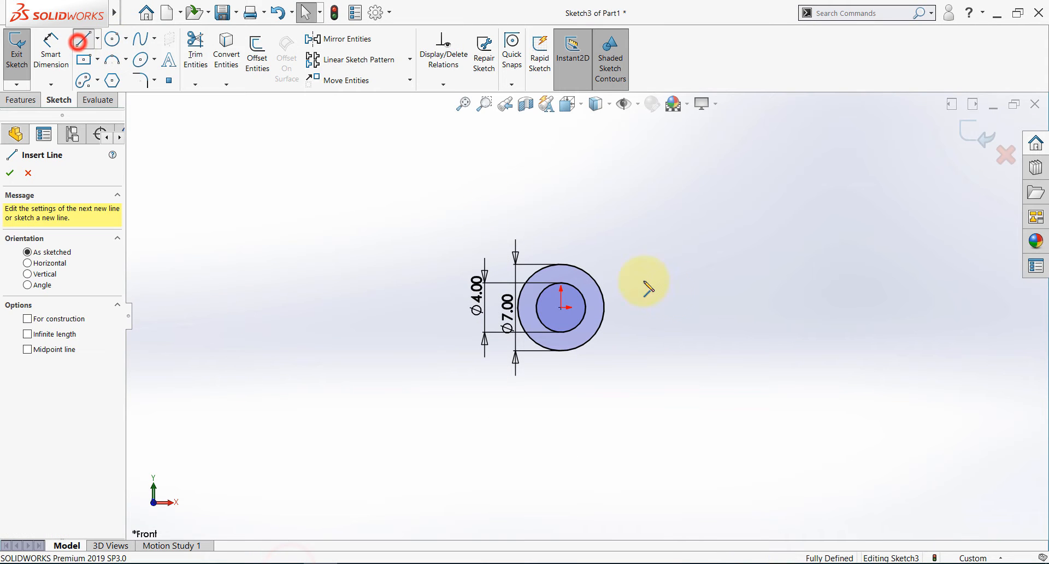
left_click(695, 262)
left_click(762, 327)
key("Escape")
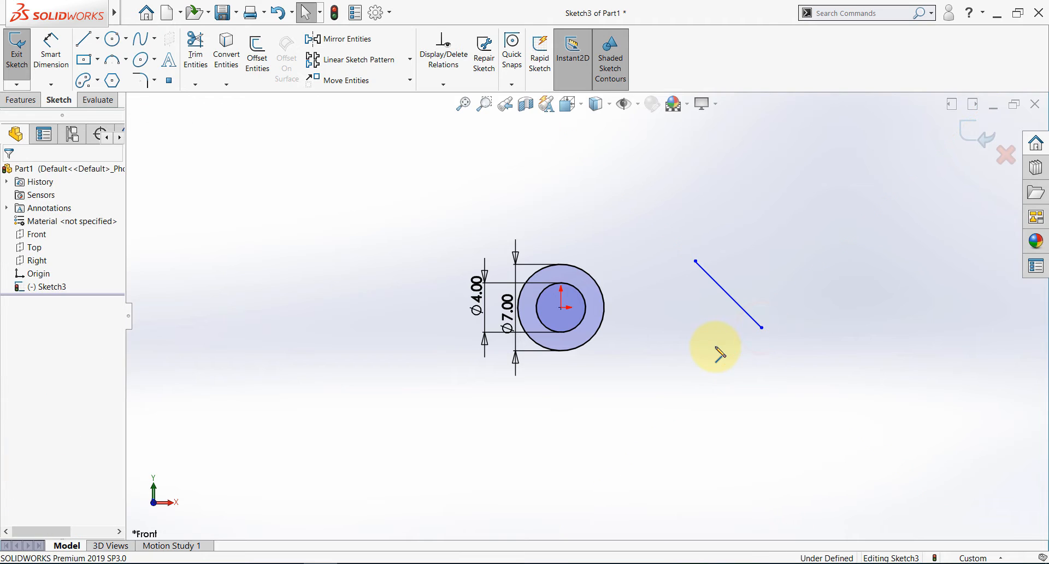
- Add a tangent relation between the slanted line and the 7 mm circle
left_click(714, 284)
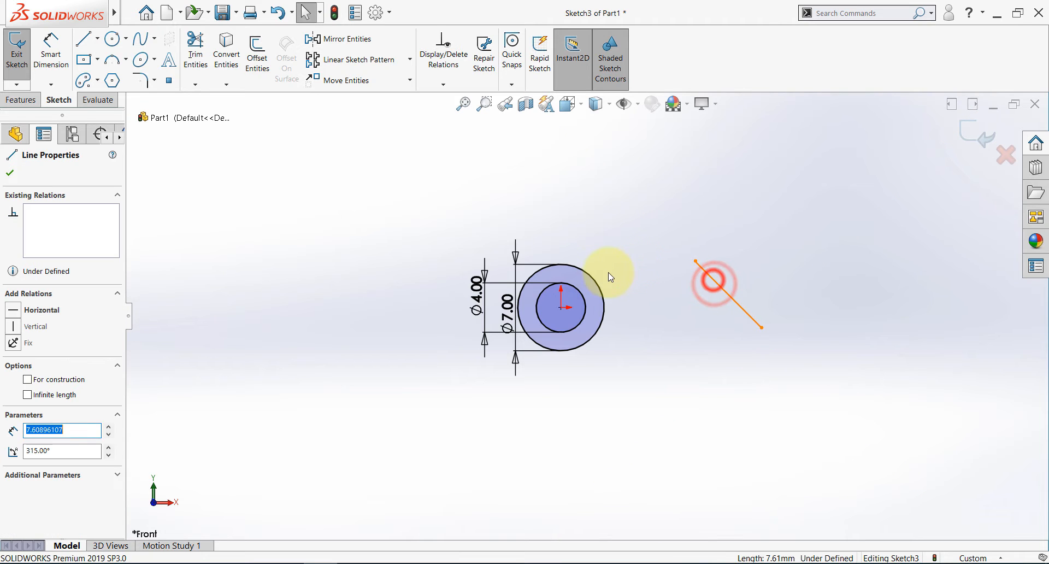
left_click(588, 275, "ctrl")
left_click(619, 227)
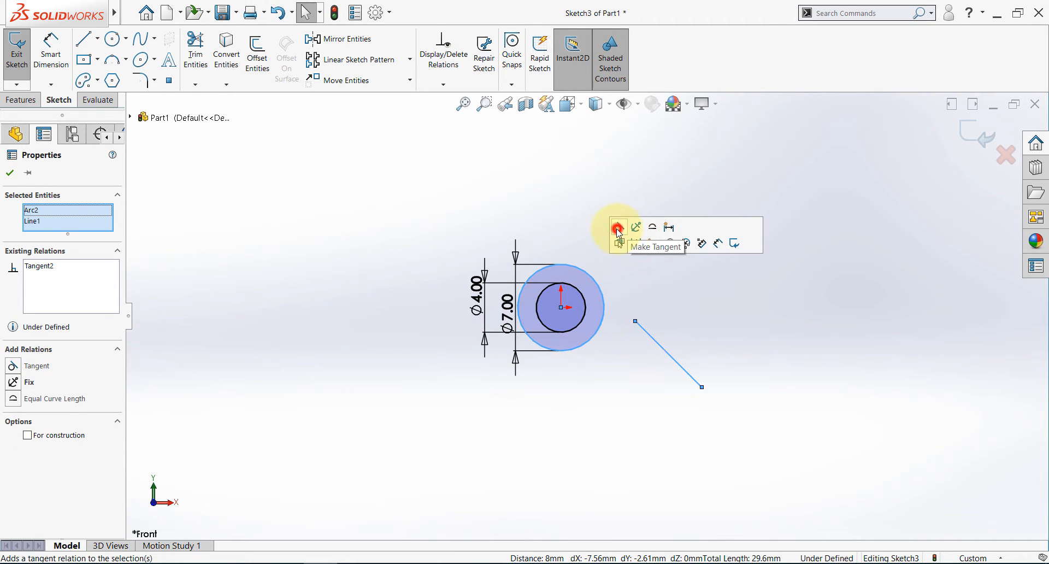
left_click(637, 273)
- Make the upper endpoint of the slanted line coincident with the 7 mm circle
scroll(632, 308, "down", 2)
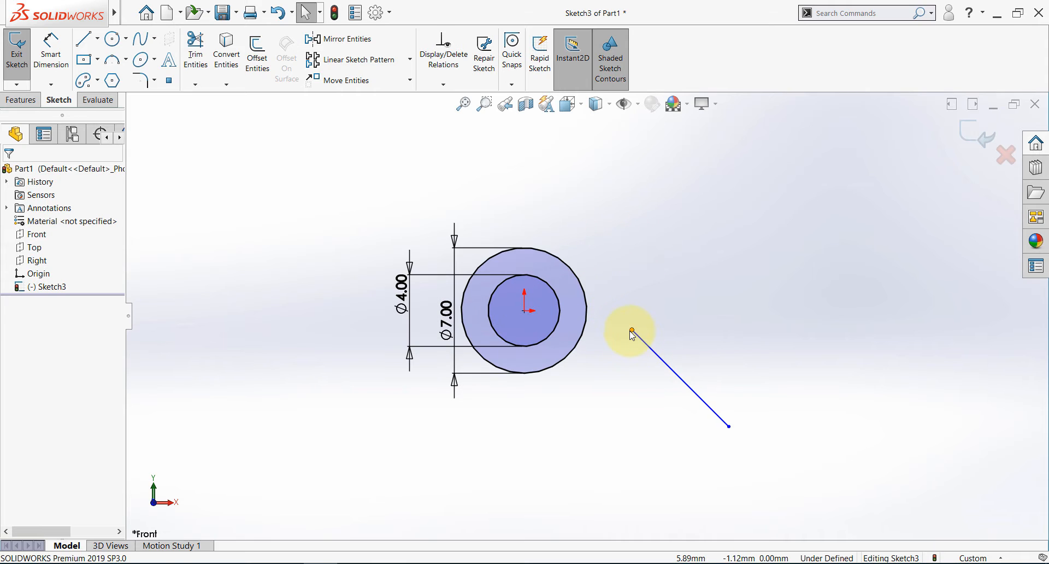
mouse_move(621, 325)
left_mouse_down()
mouse_move(557, 251)
mouse_move(581, 286)
mouse_move(639, 318)
mouse_move(628, 324)
left_mouse_up()
left_click(667, 293)
left_click(626, 323)
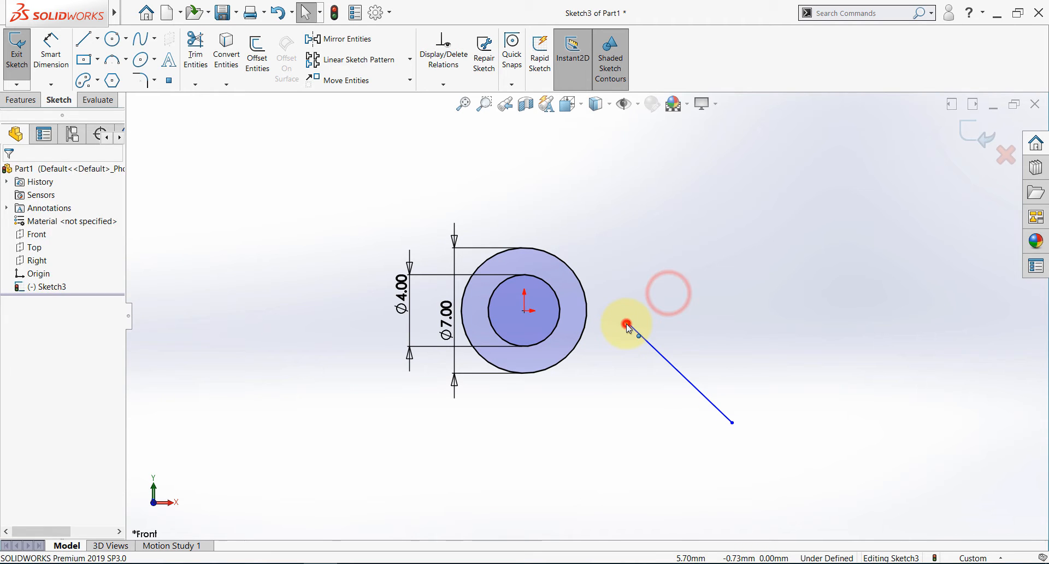
left_click(575, 272, "ctrl")
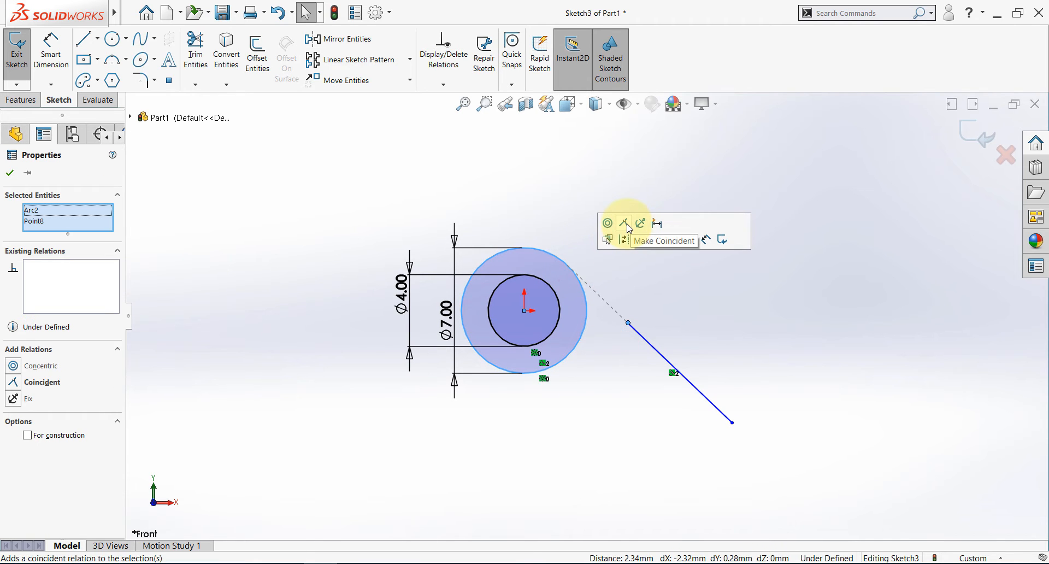
left_click(626, 223)
left_click(598, 430)
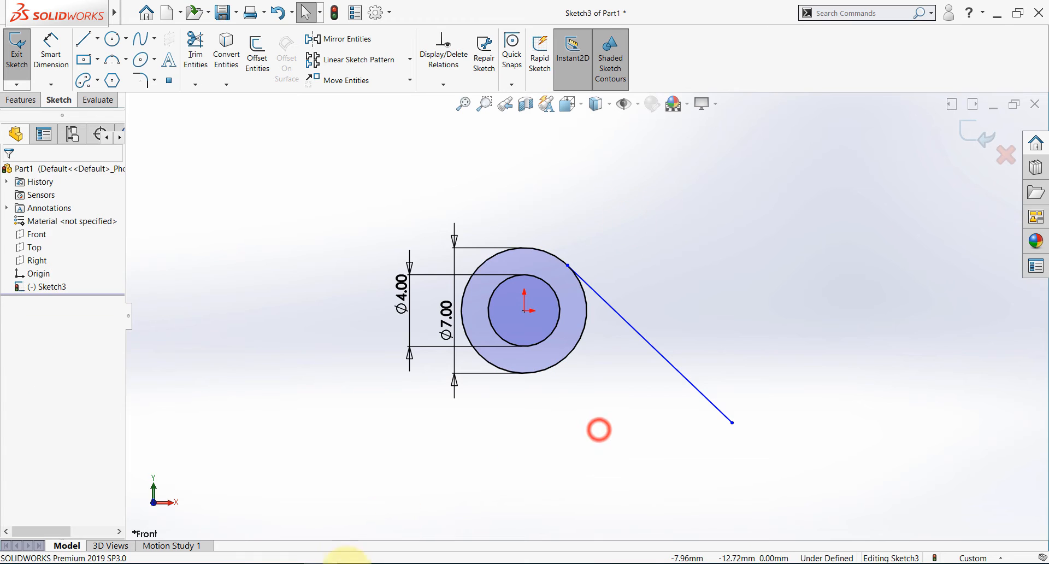
- Check the base in the reference drawing in Photos, and sketch a horizontal midpoint line below the circles
left_click(287, 562)
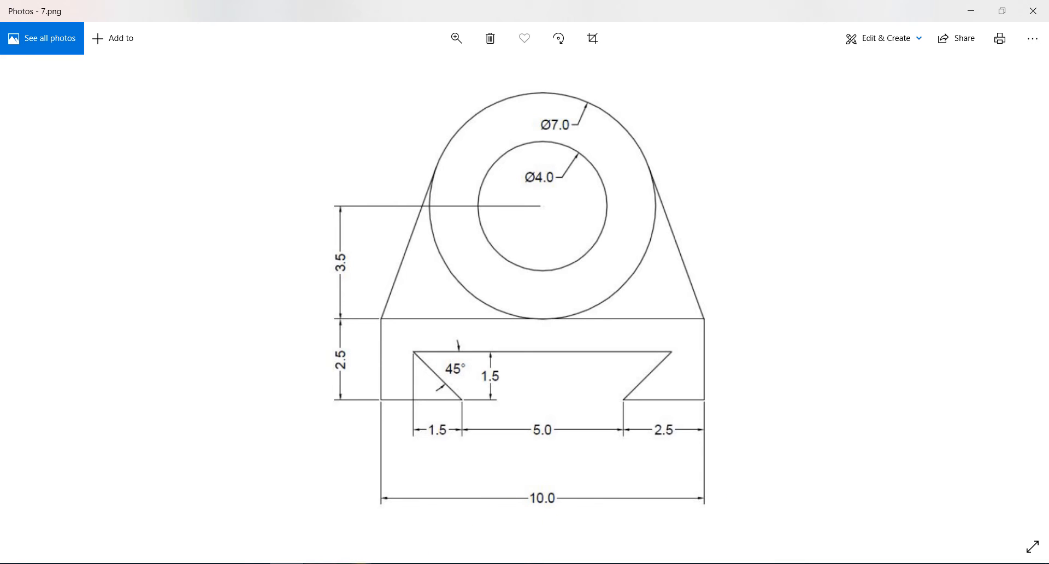
left_click(287, 557)
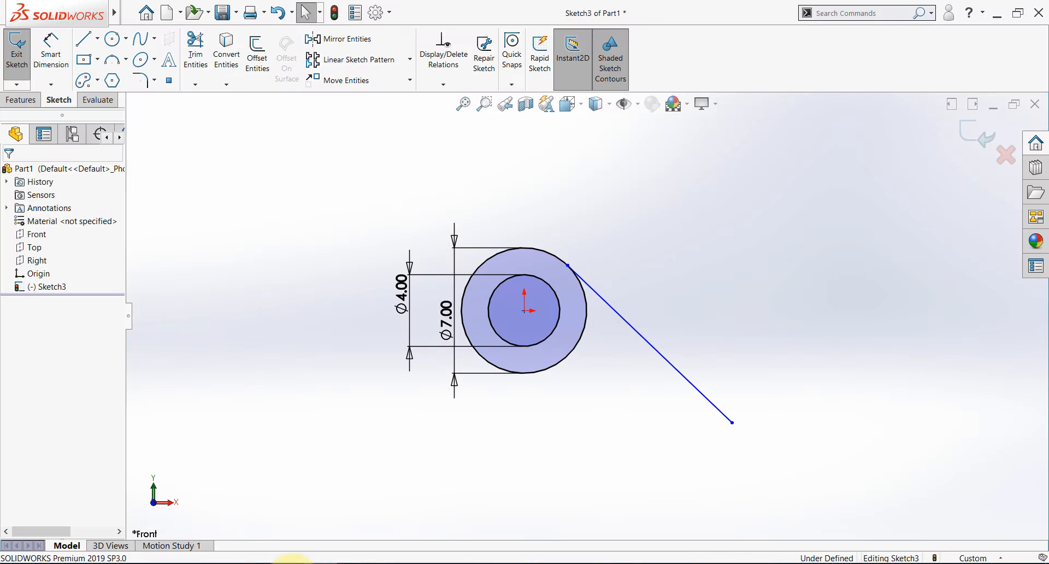
left_click(99, 40)
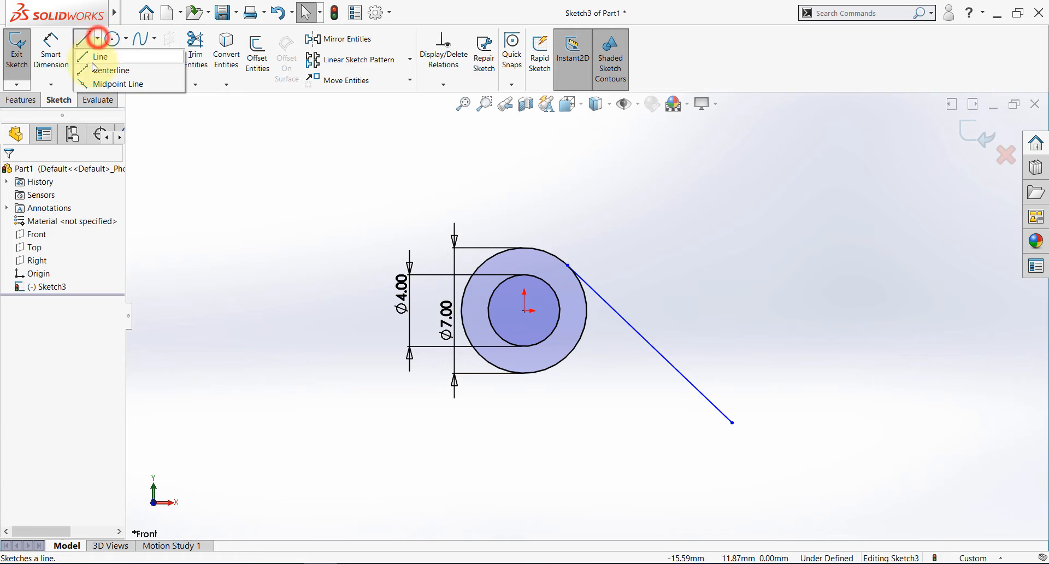
left_click(84, 81)
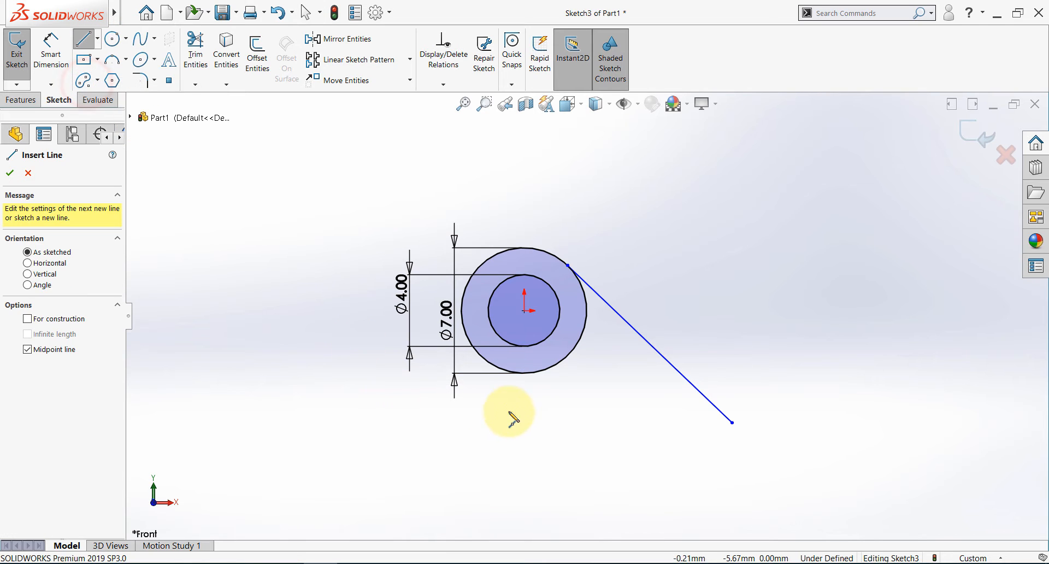
left_click(466, 429)
left_click(634, 429)
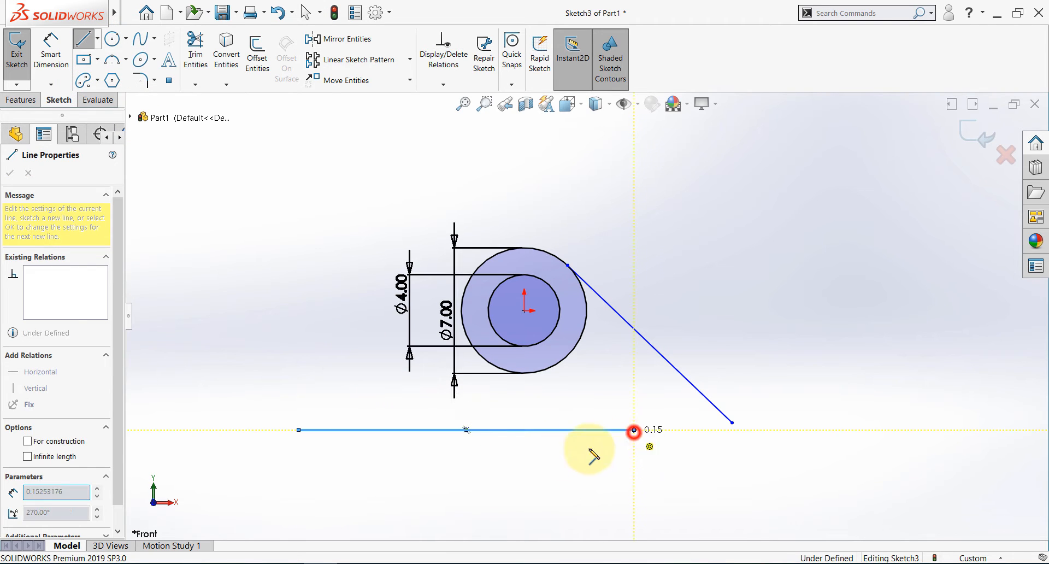
key("Escape")
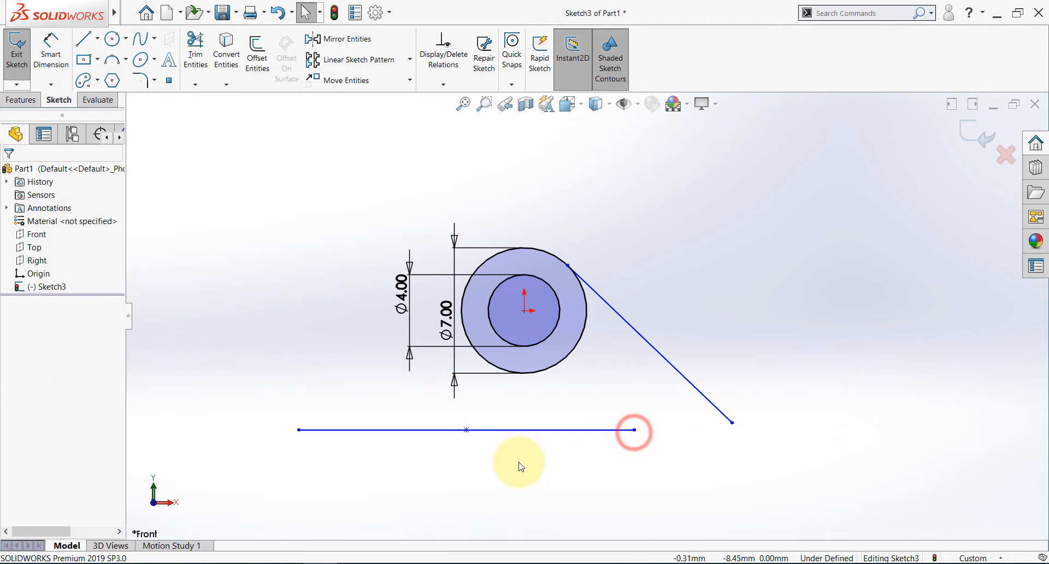
- Add a vertical relation between the horizontal line's midpoint and the center of the circles
left_click(466, 430)
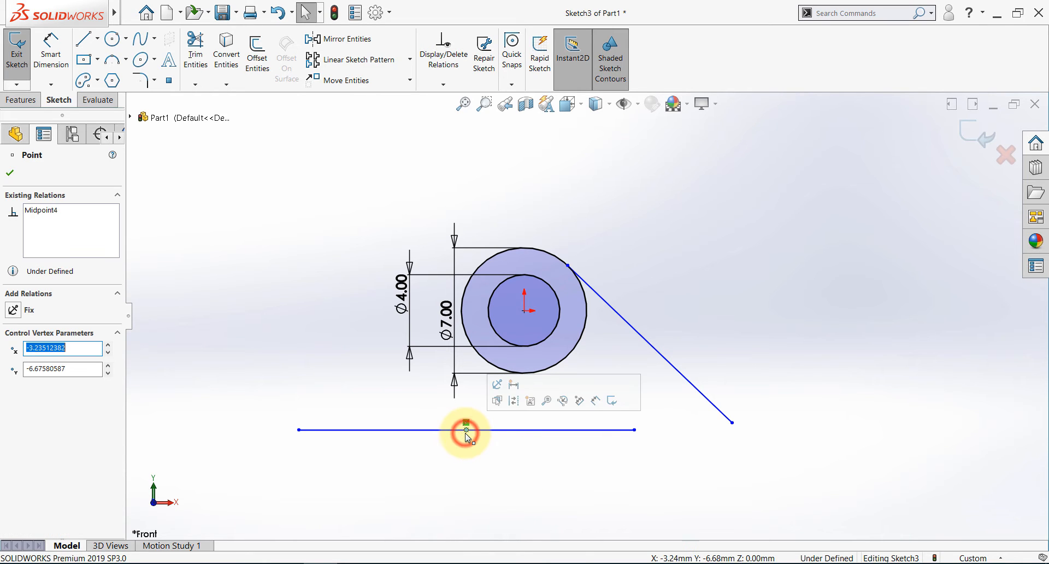
left_click(524, 311, "ctrl")
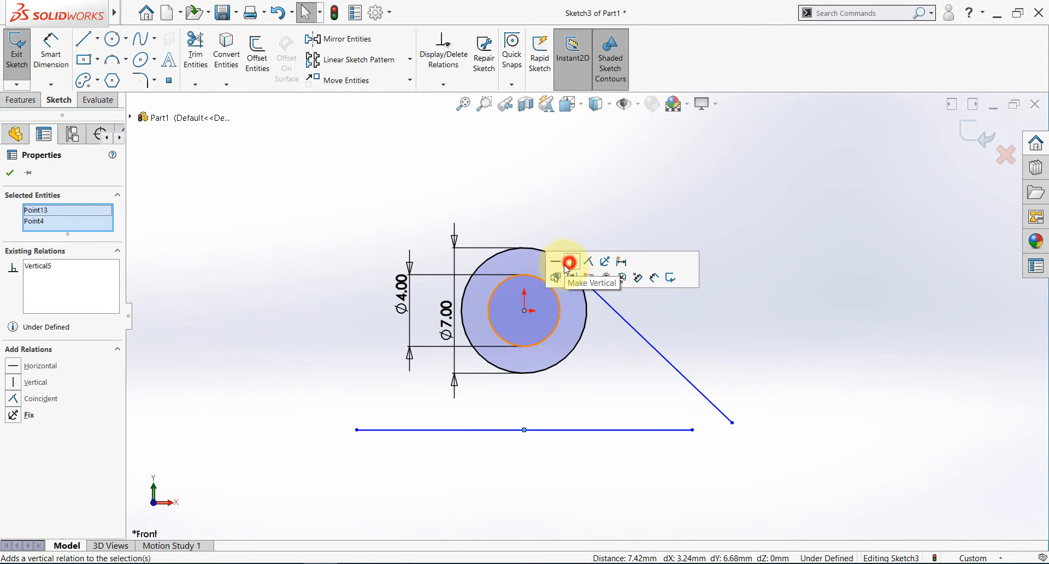
left_click(506, 461)
- Add a tangent relation between the horizontal base line and the 7 mm circle
left_click(535, 430)
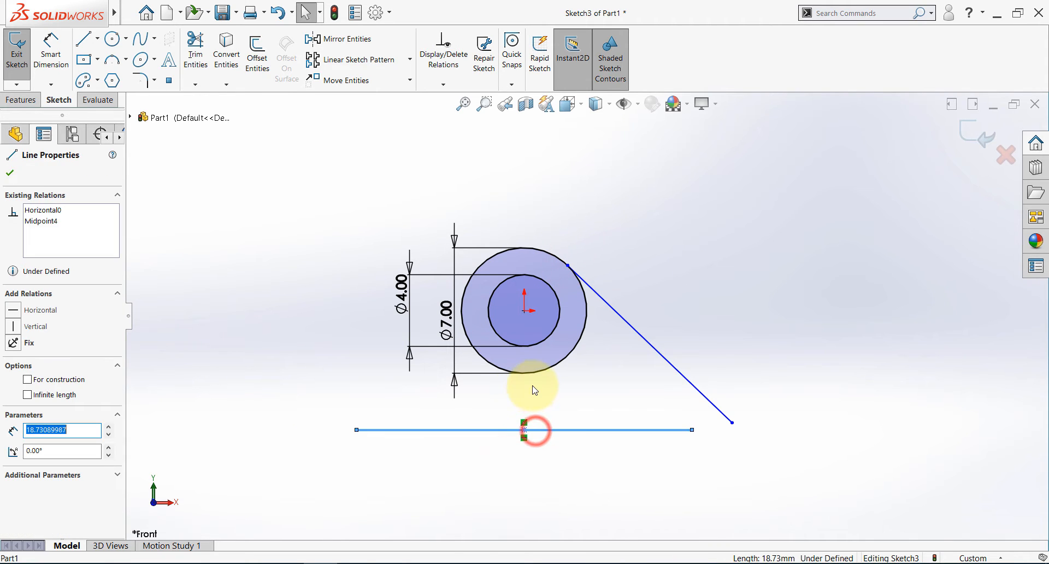
left_click(536, 371, "ctrl")
left_click(565, 325)
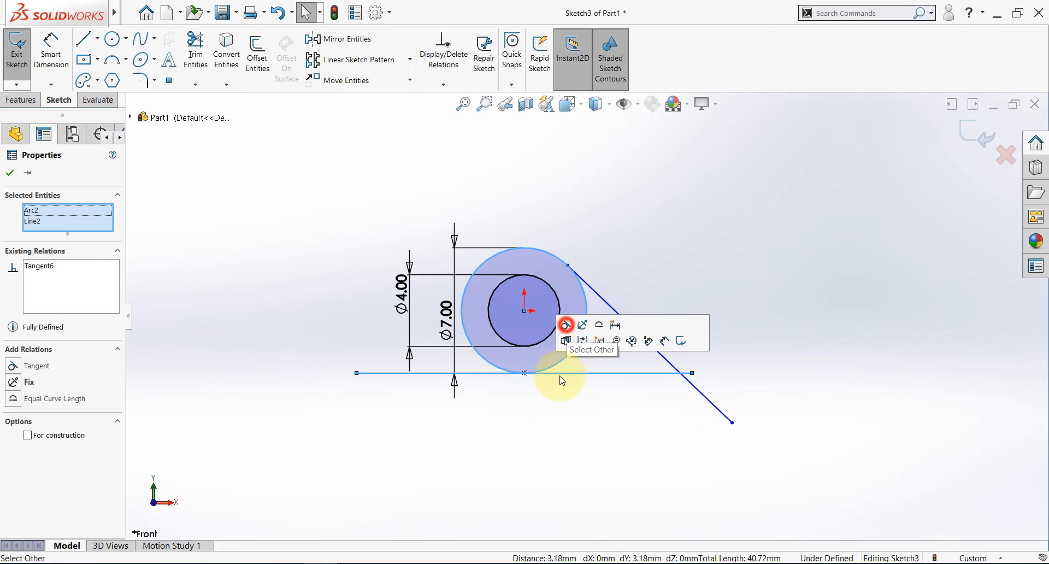
left_click(538, 466)
- Check the base width in the reference drawing in Photos, and dimension the horizontal base line to 10 mm
left_click(282, 563)
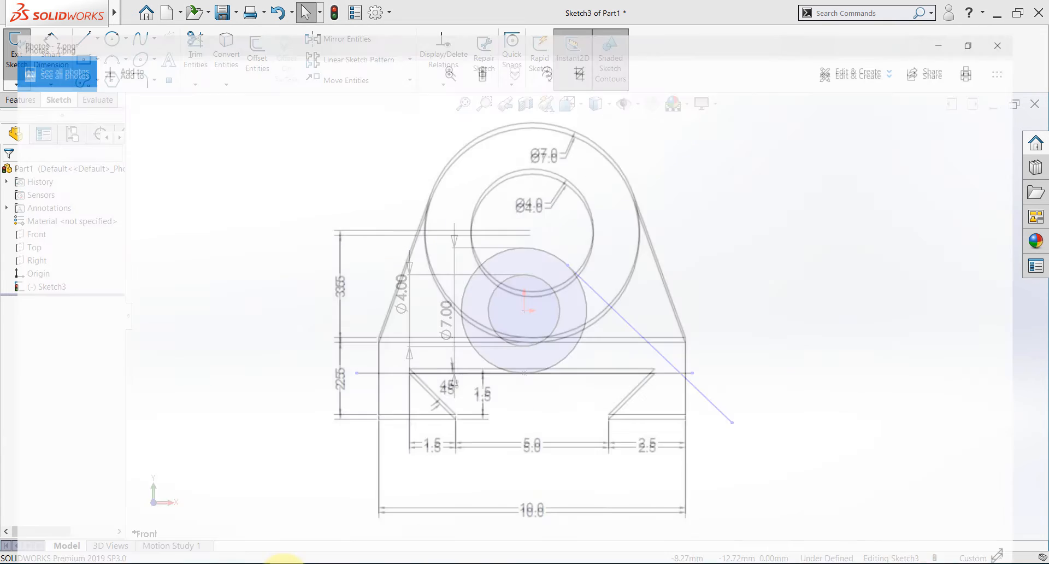
left_click(281, 561)
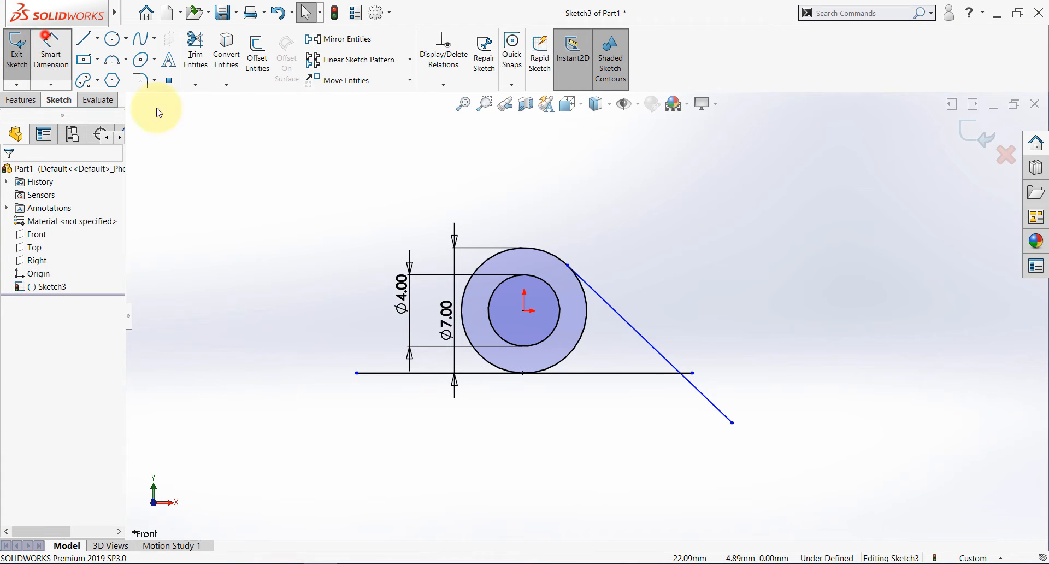
left_click(51, 51)
left_click(433, 373)
left_click(448, 433)
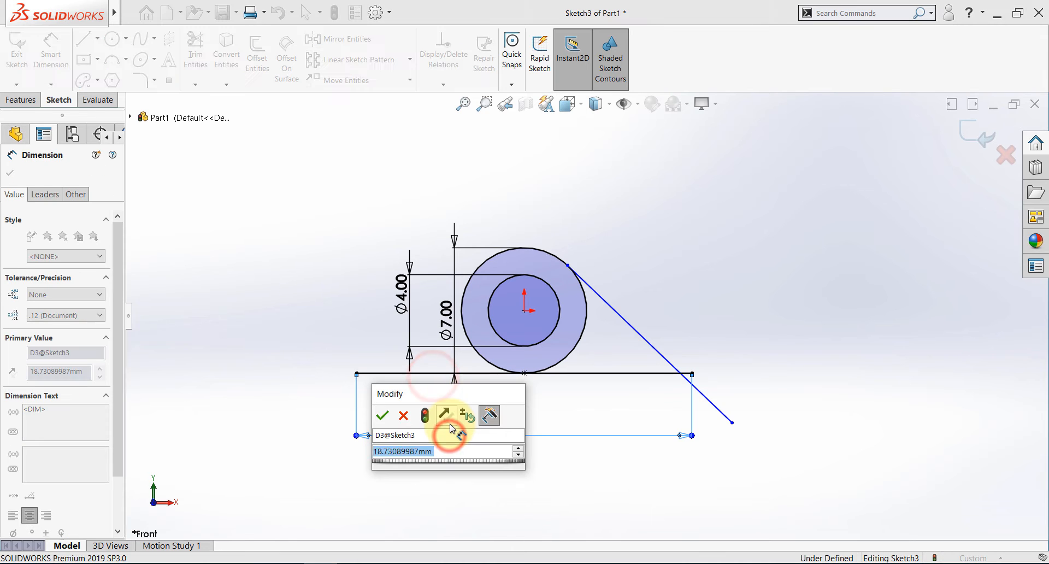
type("10")
key("Return")
key("Escape")
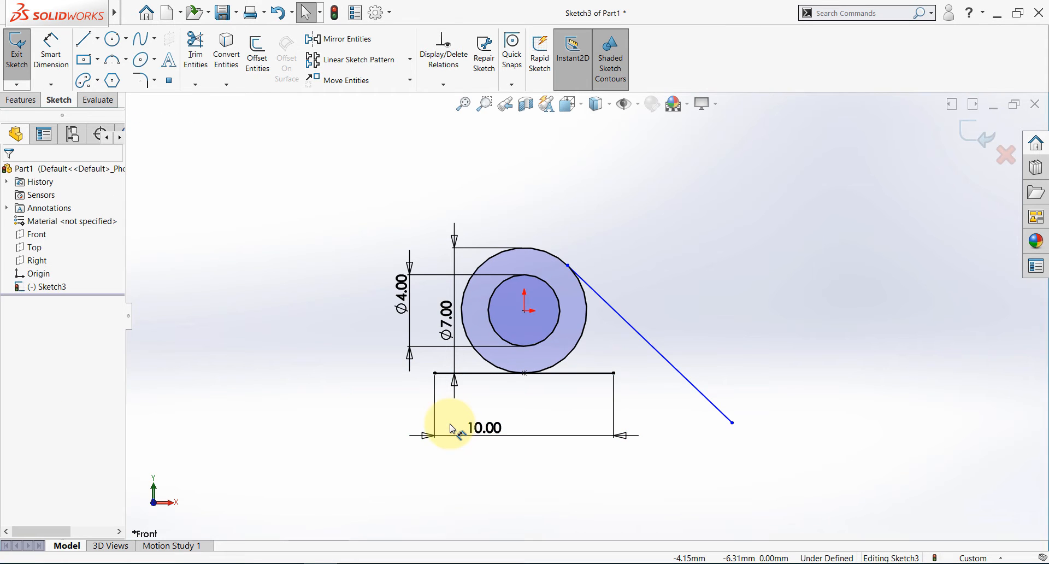
- Check the reference drawing in Photos, and merge the slanted line's lower endpoint with the right endpoint of the base line
scroll(451, 376, "down", 2)
left_click(283, 560)
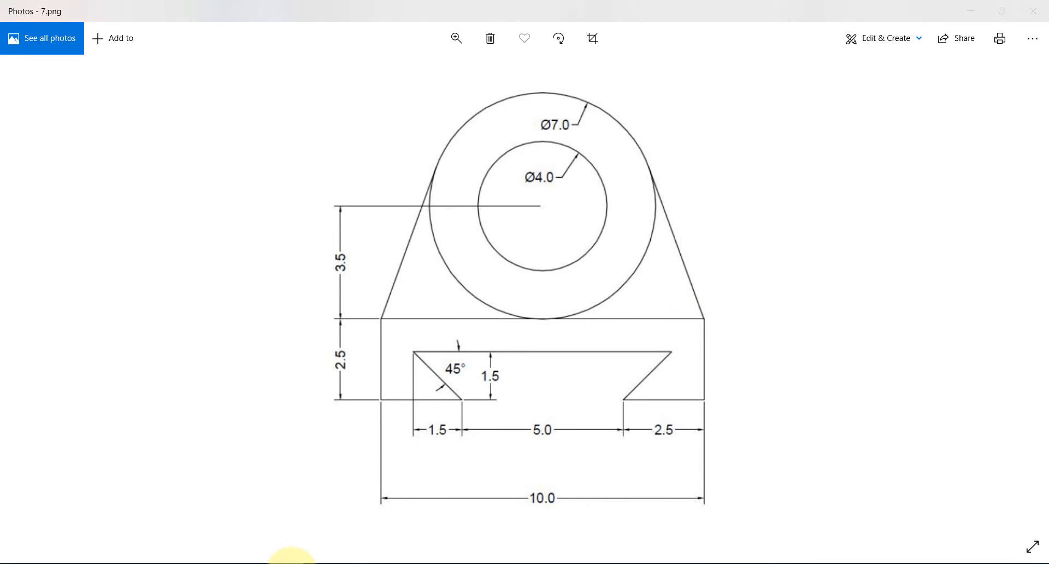
left_click(290, 560)
left_click(859, 444)
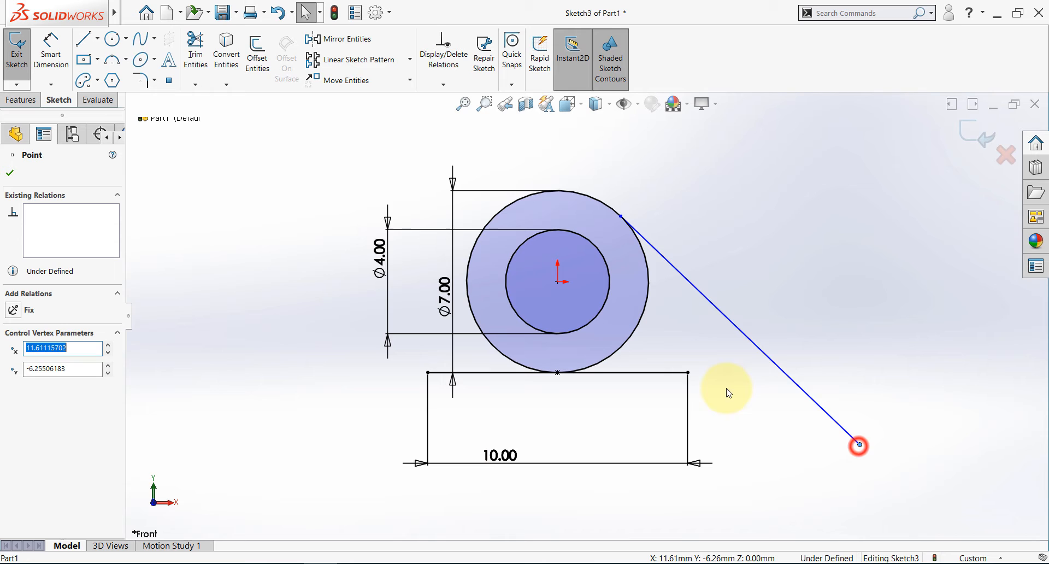
left_click(689, 373)
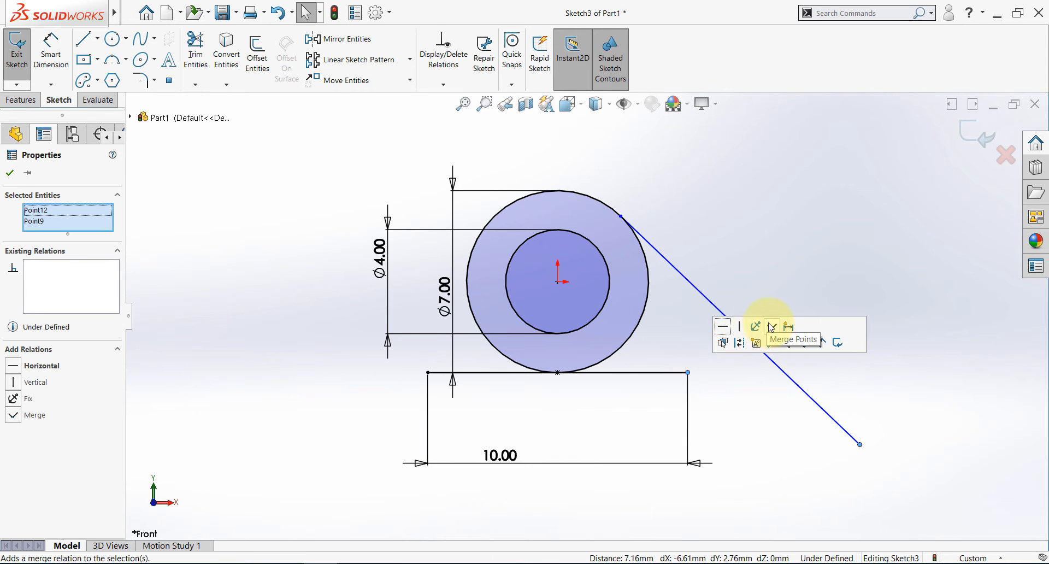
left_click(770, 325)
left_click(793, 414)
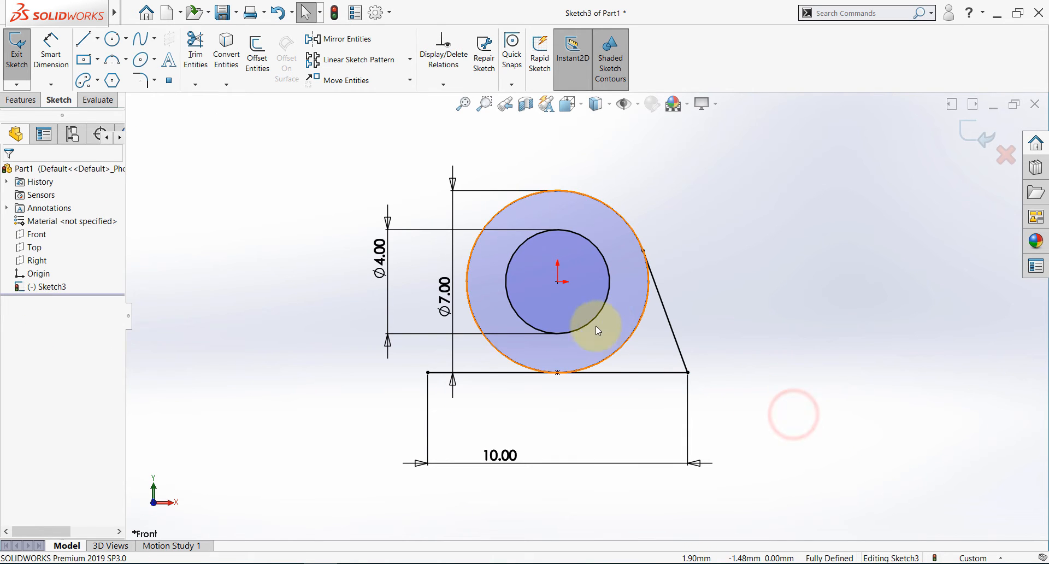
- Check 7.png in Photos and sketch the dovetail base outline below the 10 mm line, about 1.79 mm high with bottom segments about 2.43 and 2.76 mm
left_click(283, 560)
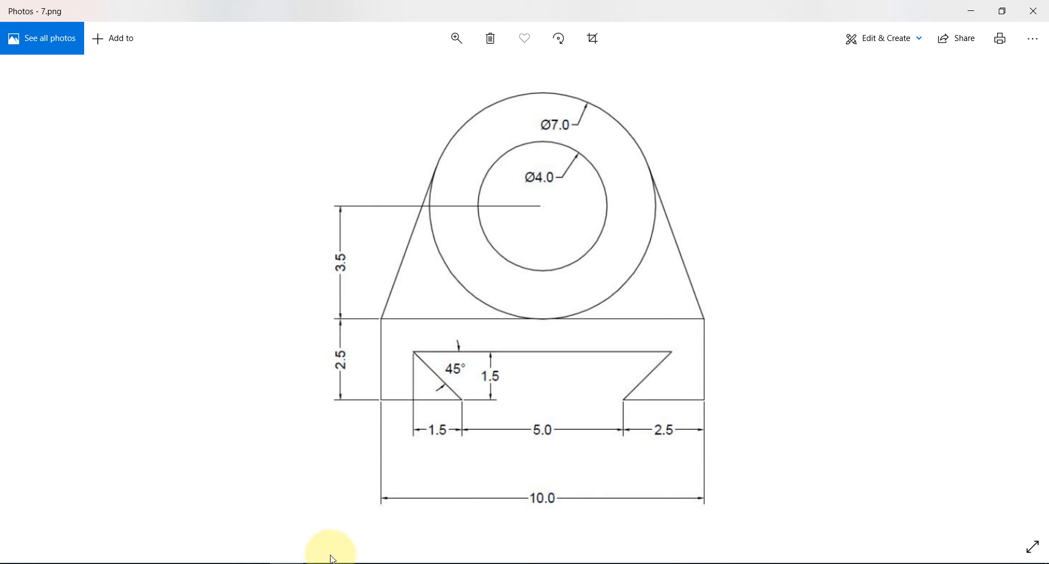
left_click(281, 559)
left_click(85, 39)
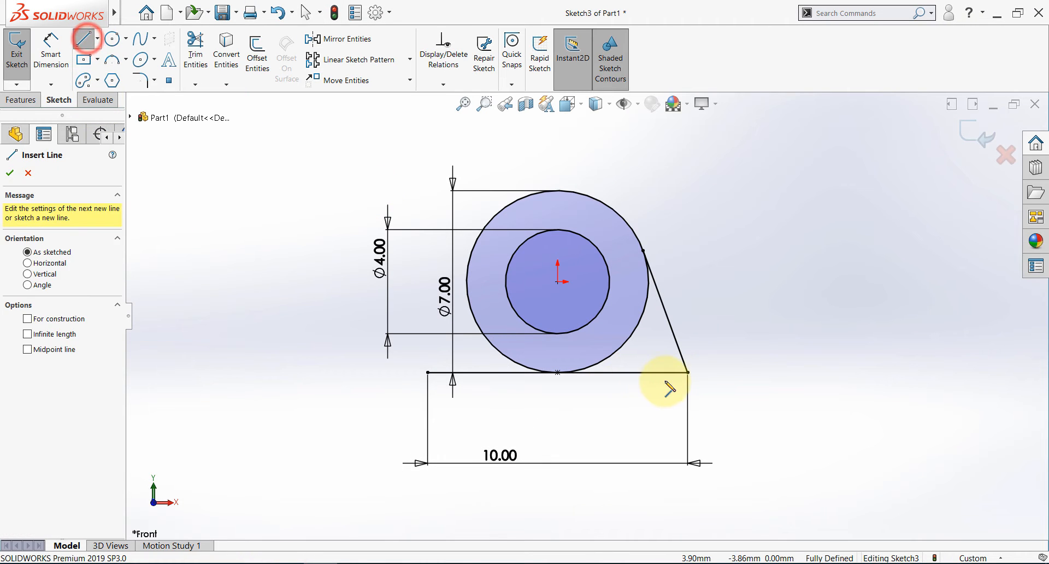
left_click(687, 372)
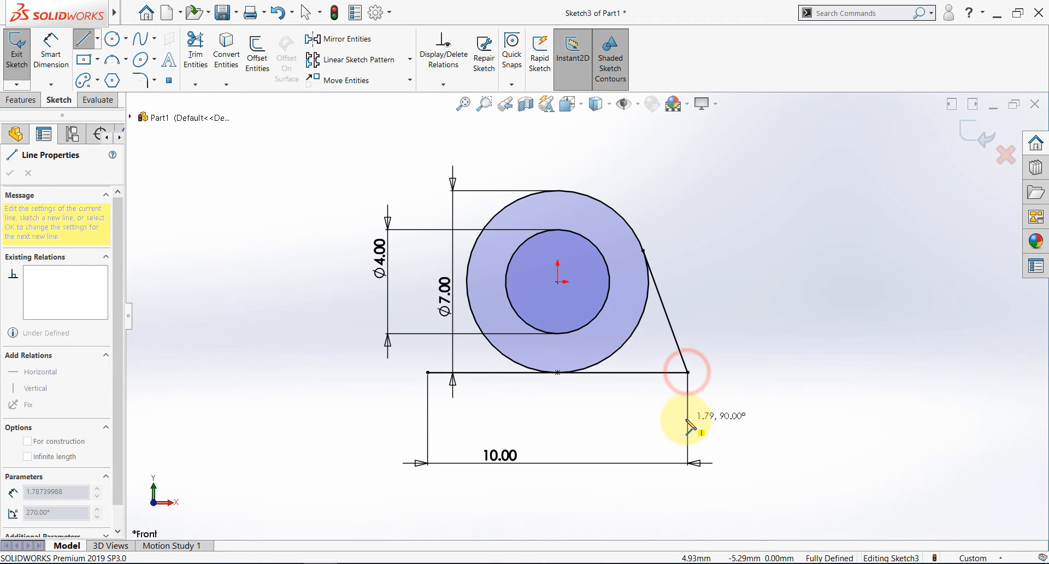
left_click(687, 419)
left_click(625, 419)
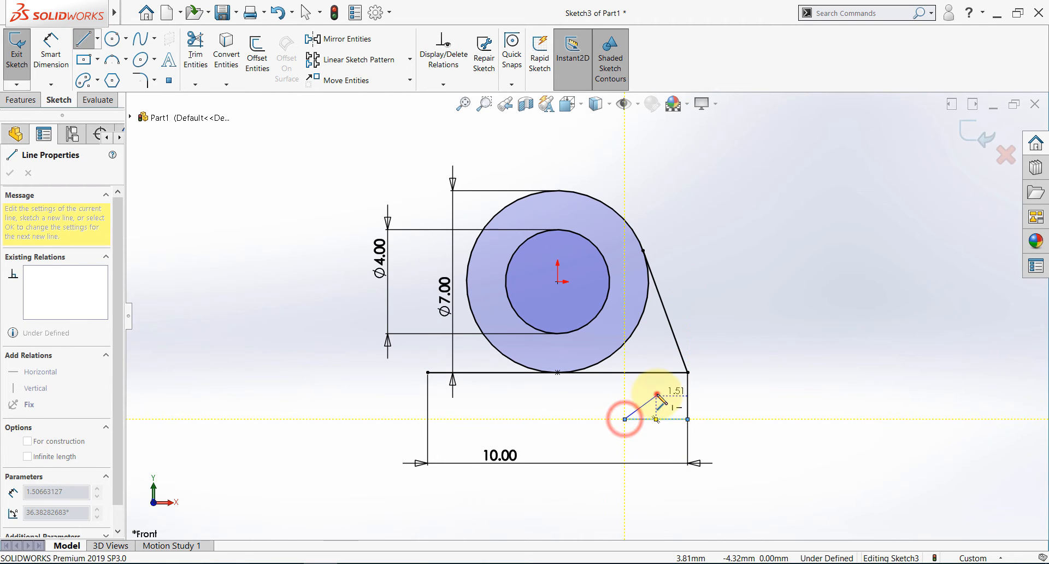
left_click(656, 395)
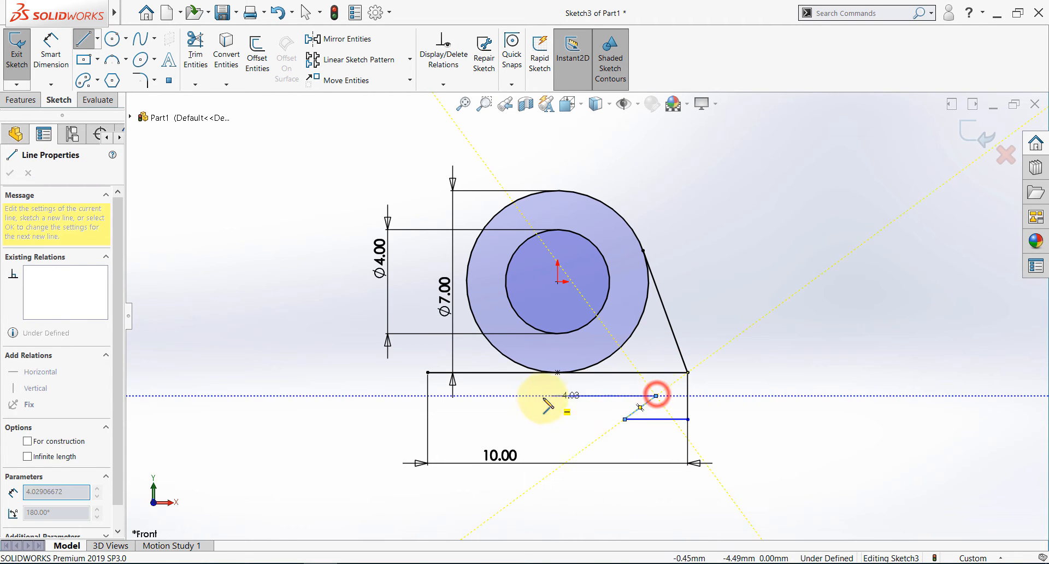
left_click(466, 395)
left_click(500, 419)
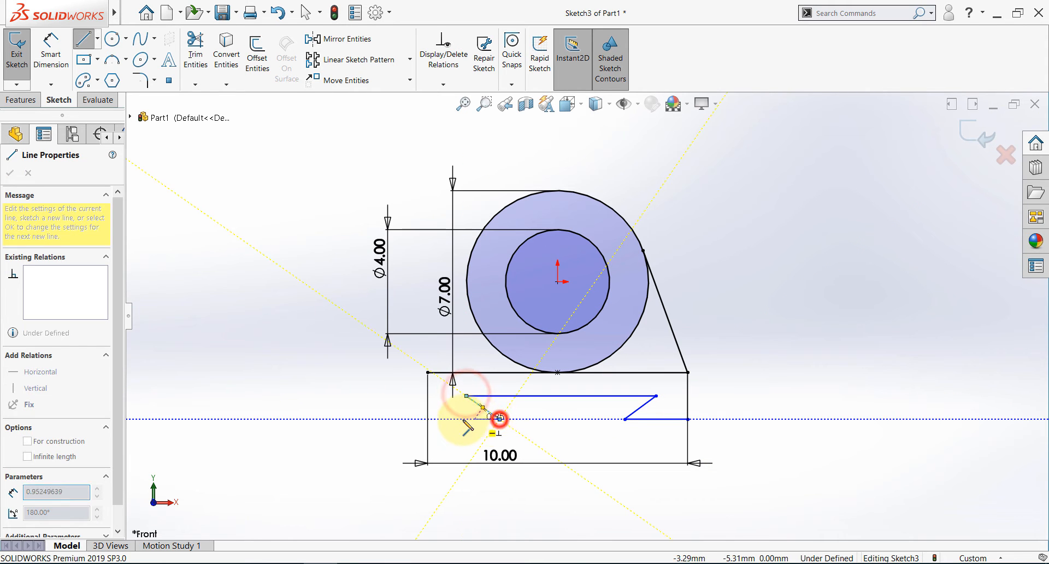
left_click(427, 419)
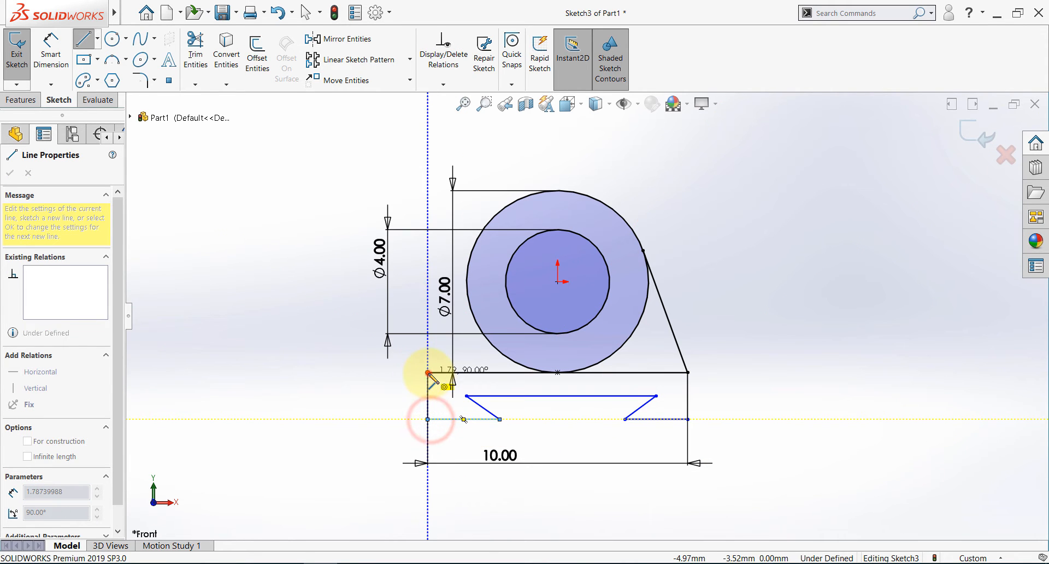
left_click(427, 372)
key("Escape")
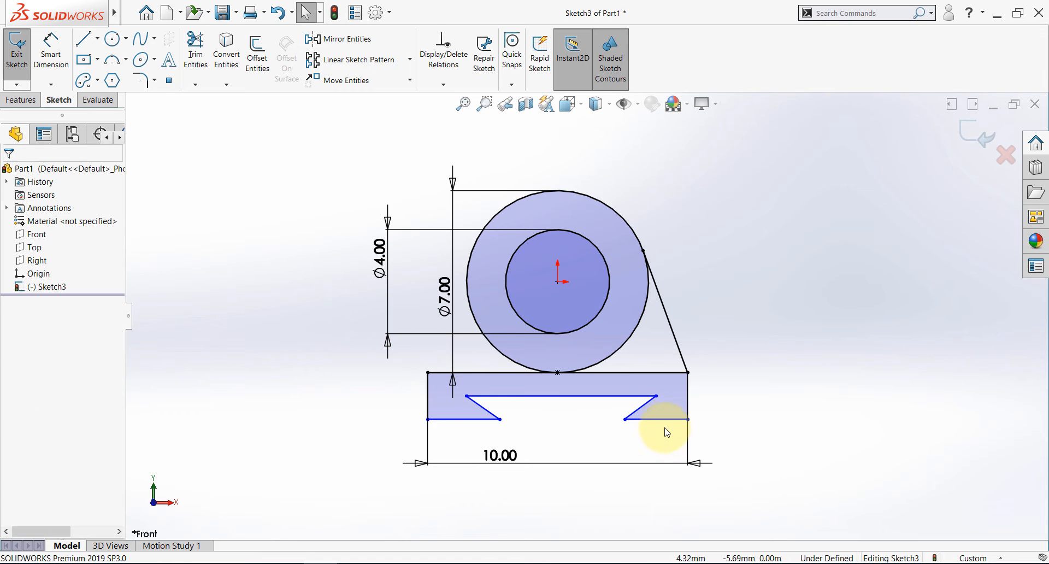
- Add a horizontal relation between the two lower inner corners of the dovetail slot
left_click(658, 420)
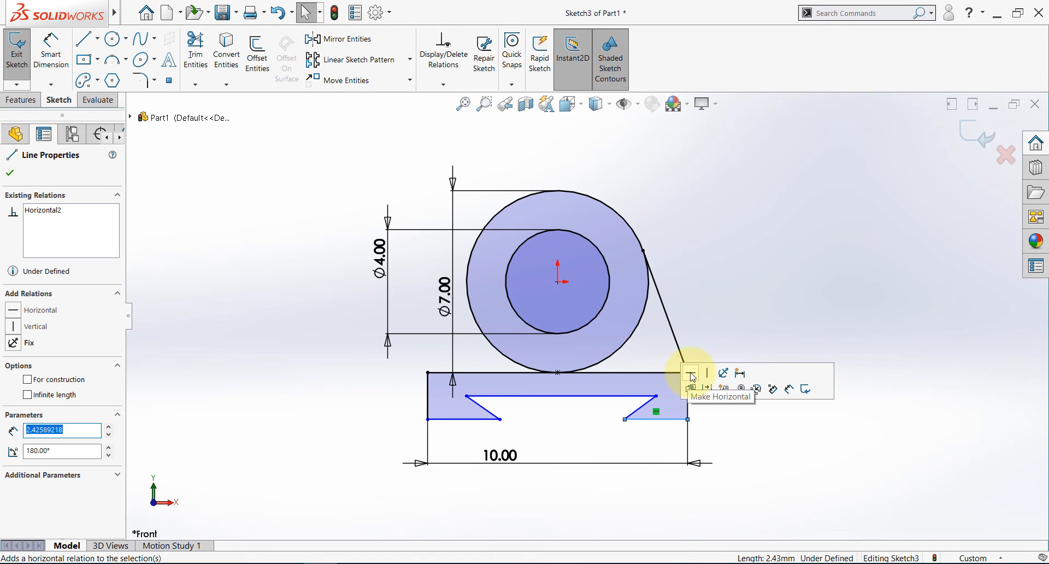
left_click(464, 420)
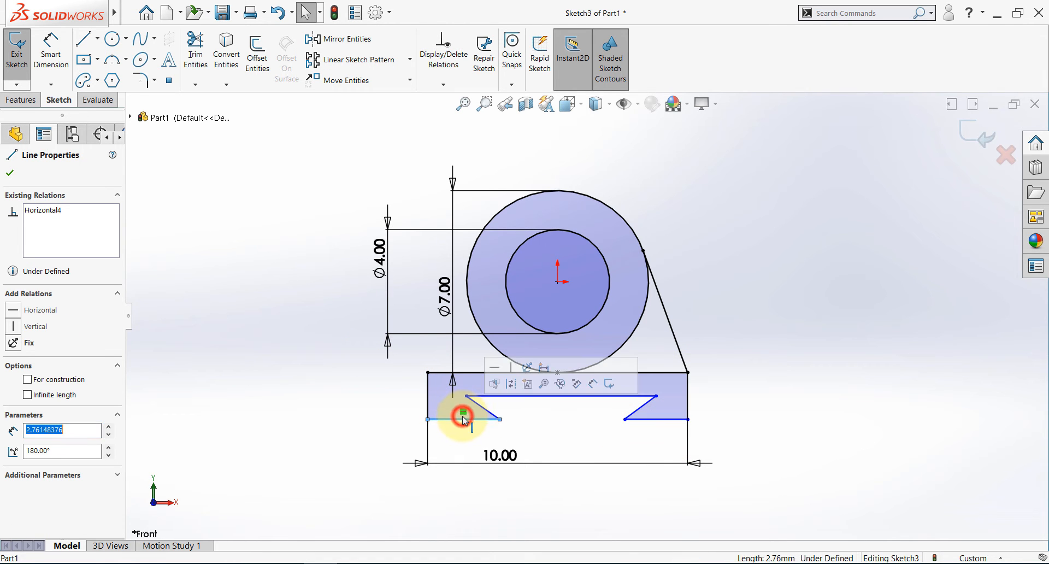
left_click(588, 433)
left_click(624, 419)
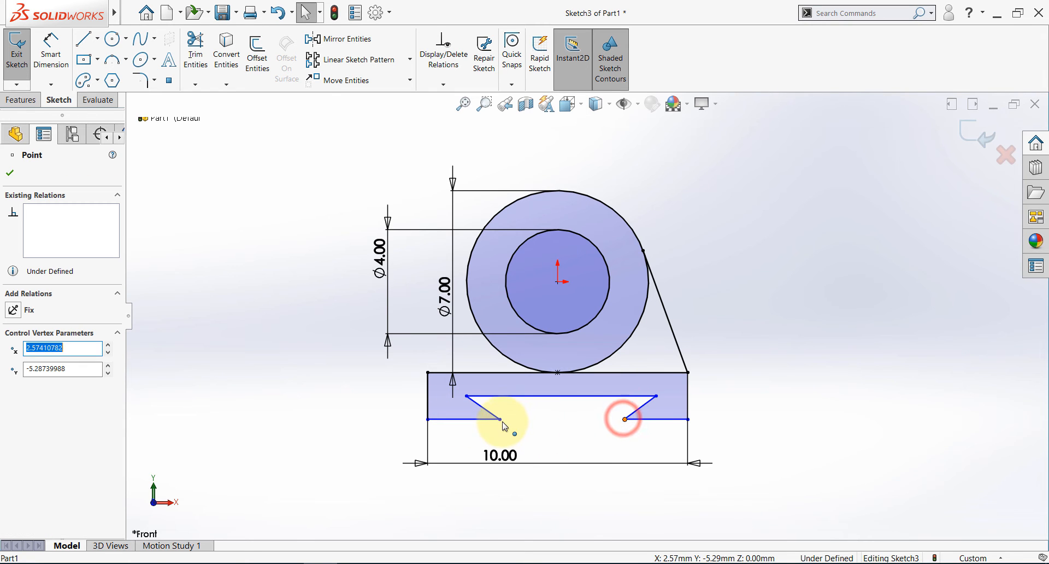
left_click(500, 419, "ctrl")
left_click(539, 376)
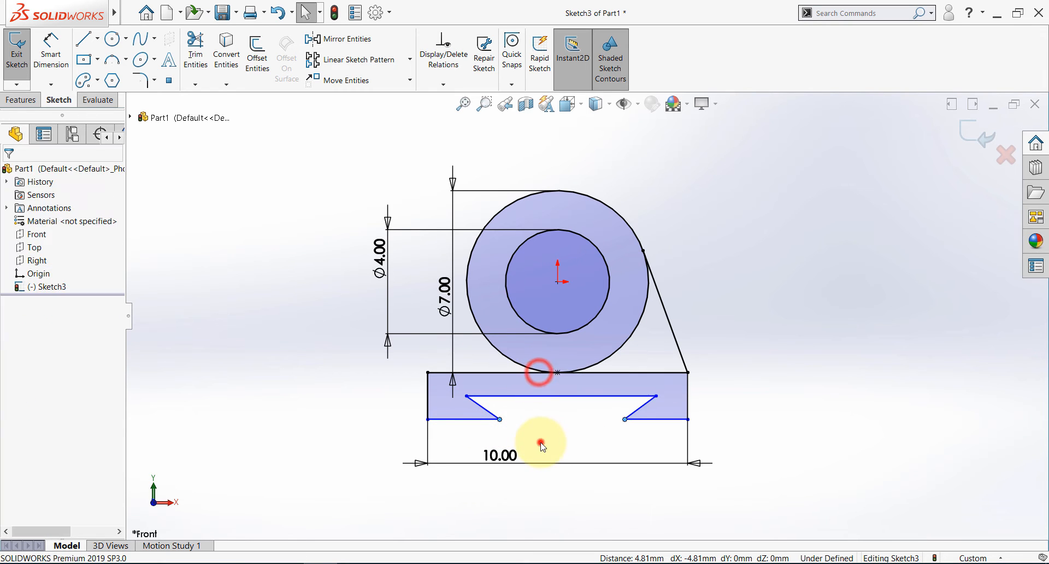
left_click(539, 440)
left_click(466, 395)
left_click(568, 413)
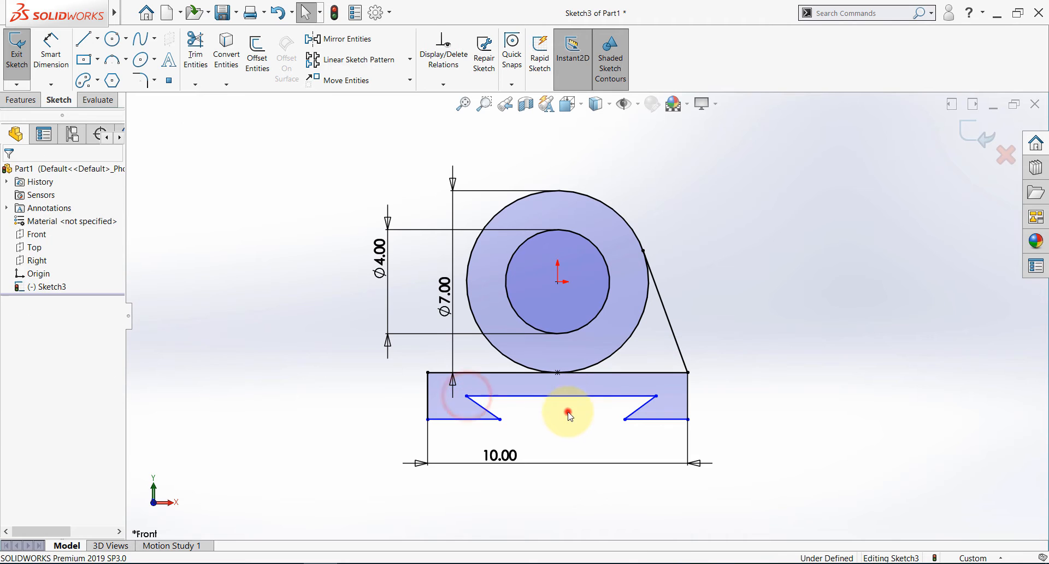
left_click(569, 398)
left_click(562, 414)
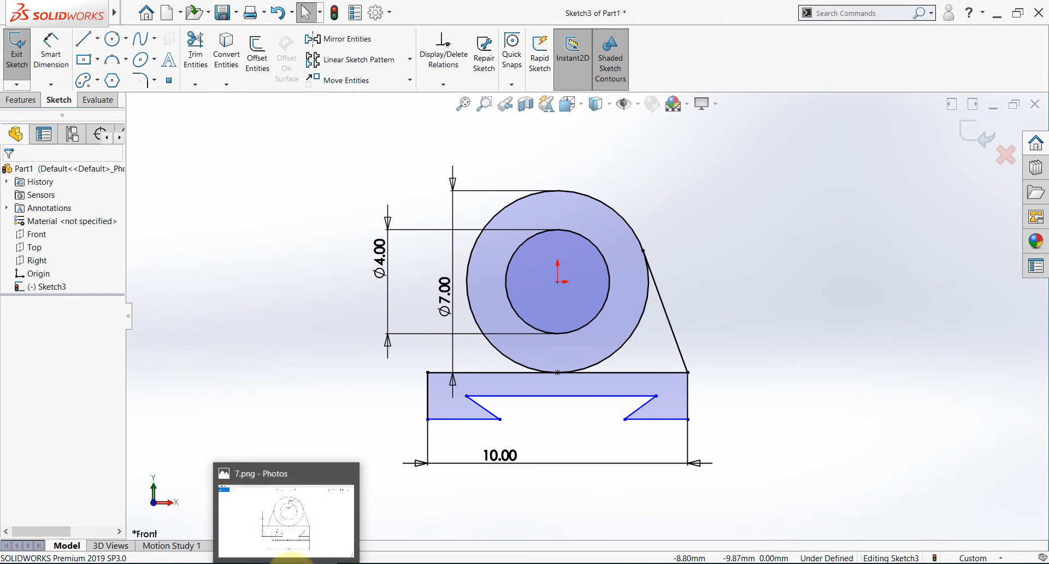
- Check the reference drawing in Photos, and dimension the right bottom segment of the base to 2.5 mm
left_click(290, 559)
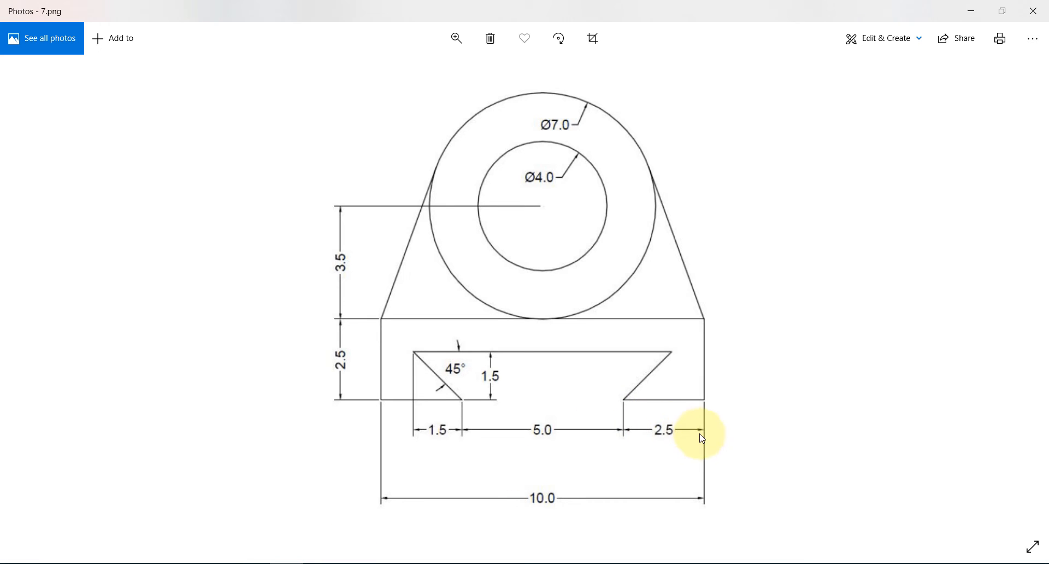
left_click(284, 560)
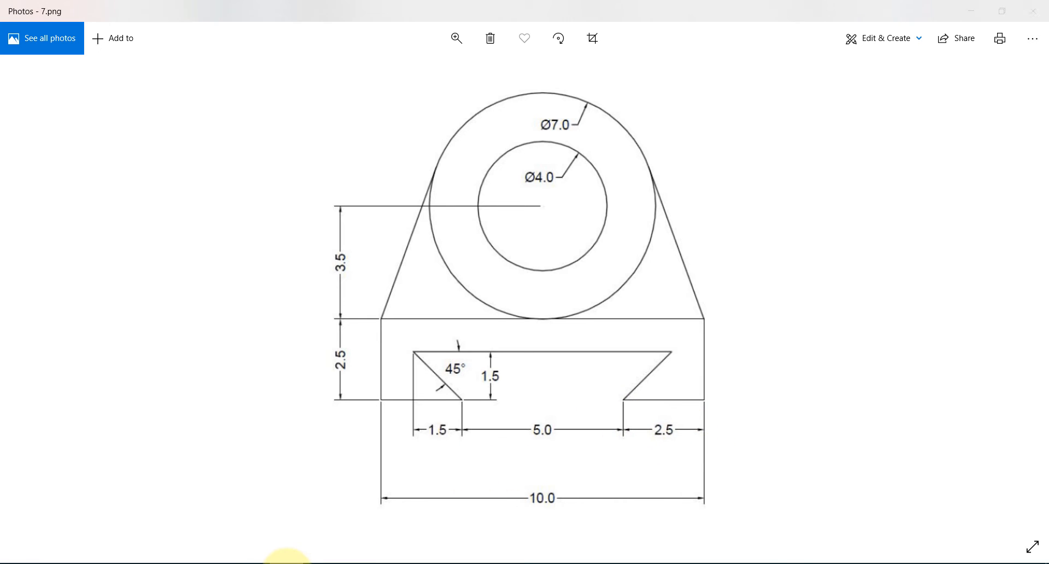
left_click(54, 48)
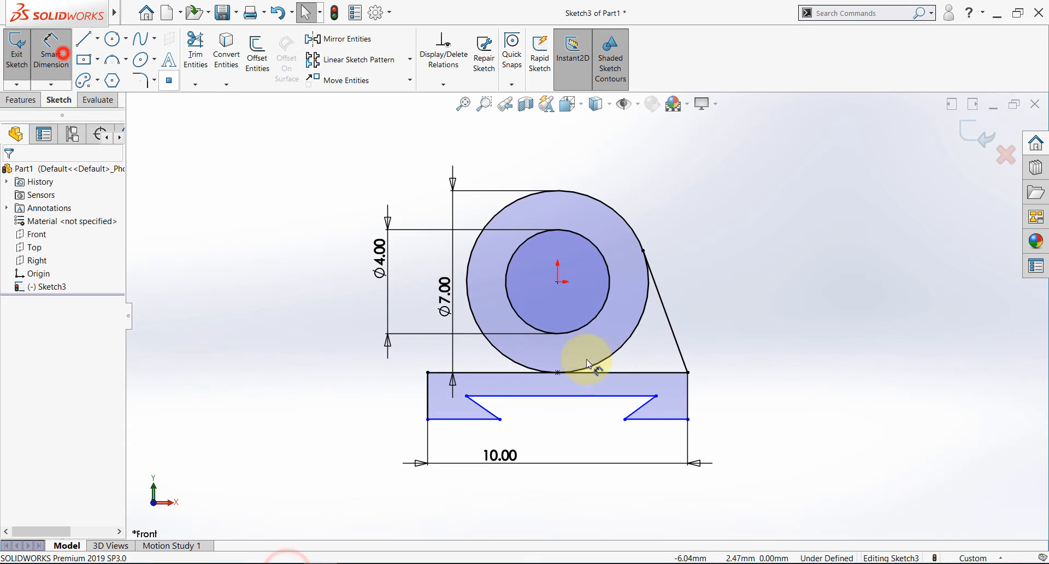
left_click(652, 420)
left_click(652, 488)
type("2.5")
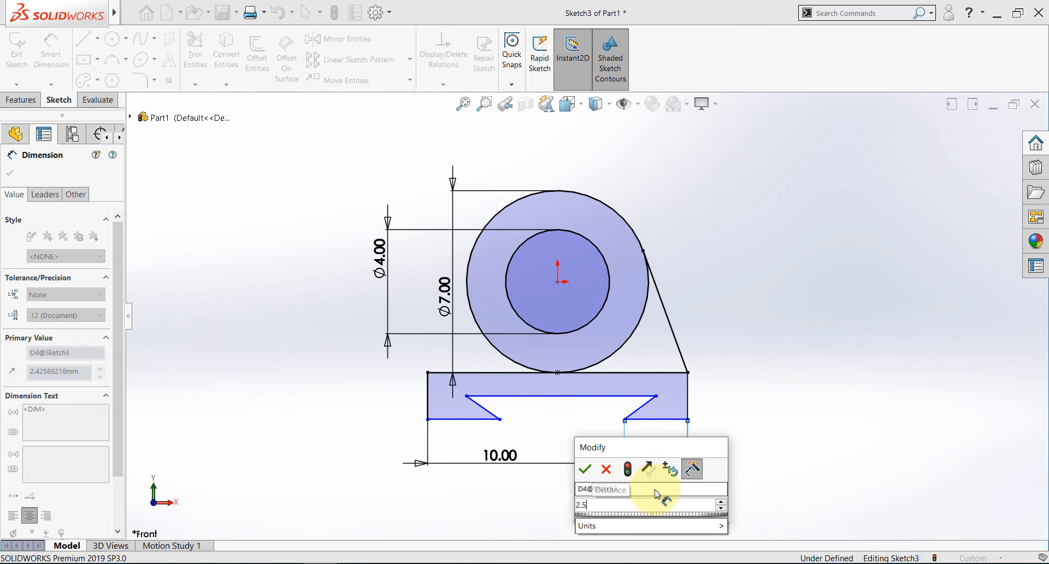
key("Return")
key("Escape")
- Add an equal relation between the left and right bottom segments of the base
left_click(631, 424)
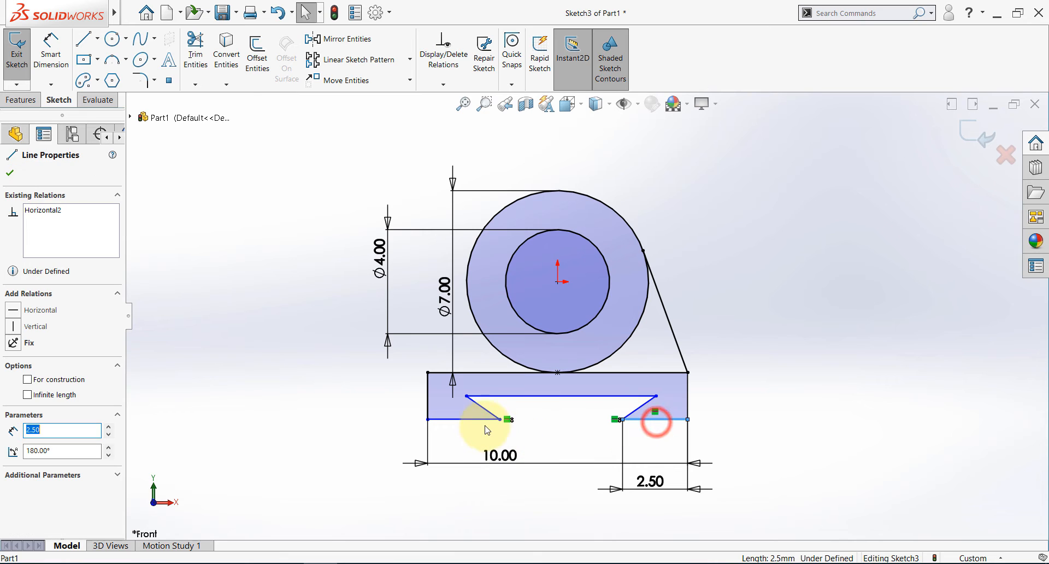
left_click(484, 419, "ctrl")
left_click(597, 370)
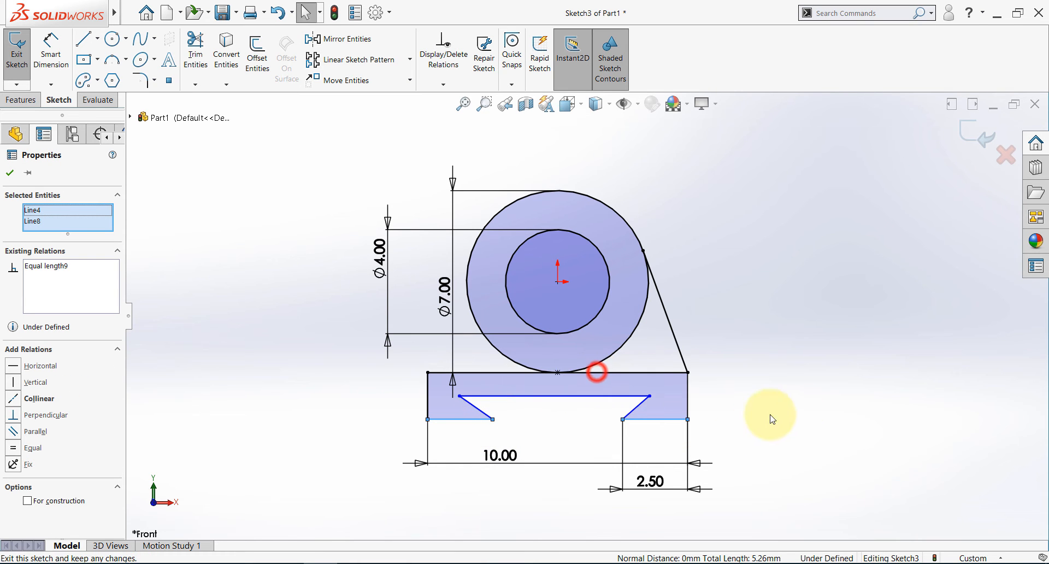
left_click(810, 403)
- Check the reference drawing in Photos, and dimension the horizontal width of the dovetail's right slanted edge to 1.5 mm
left_click(284, 563)
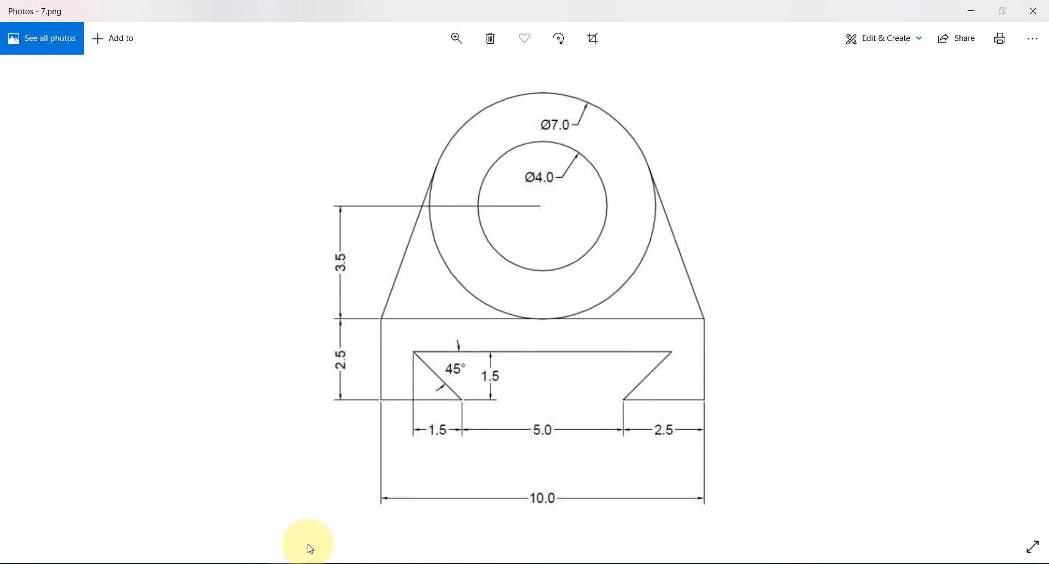
left_click(290, 560)
left_click(50, 48)
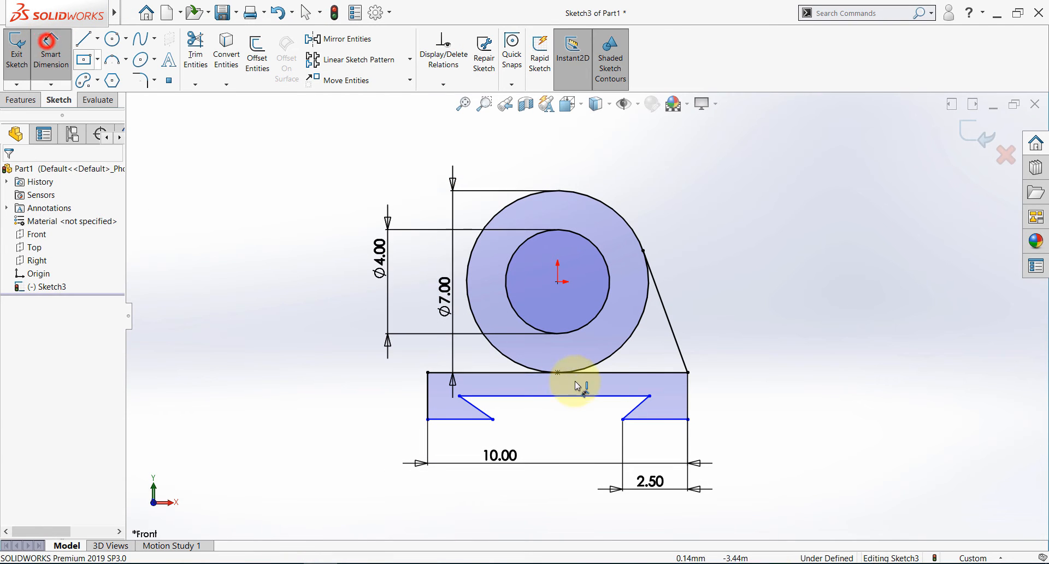
left_click(643, 410)
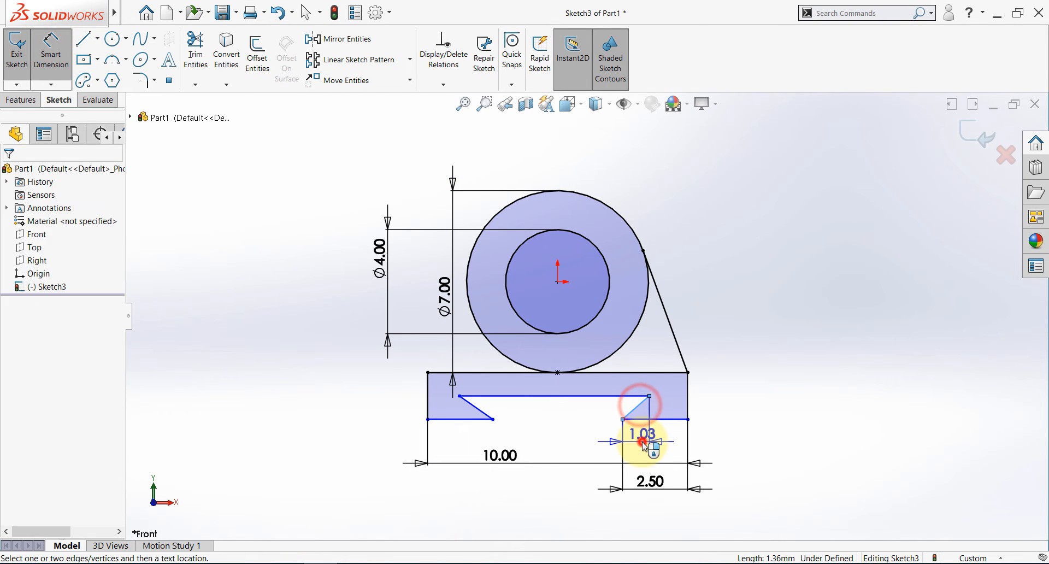
left_click(645, 434)
type("1.5")
key("Return")
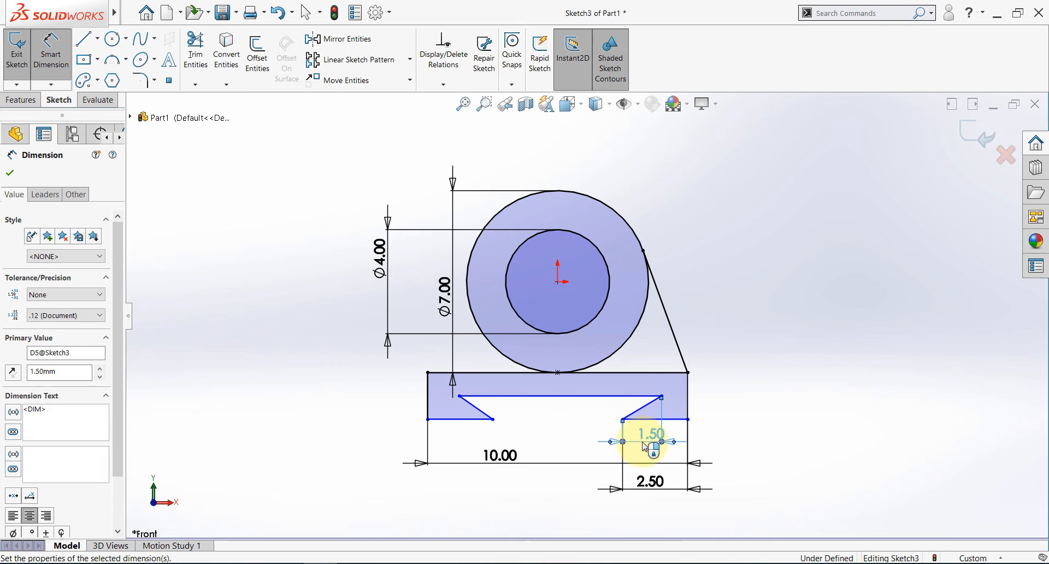
key("Escape")
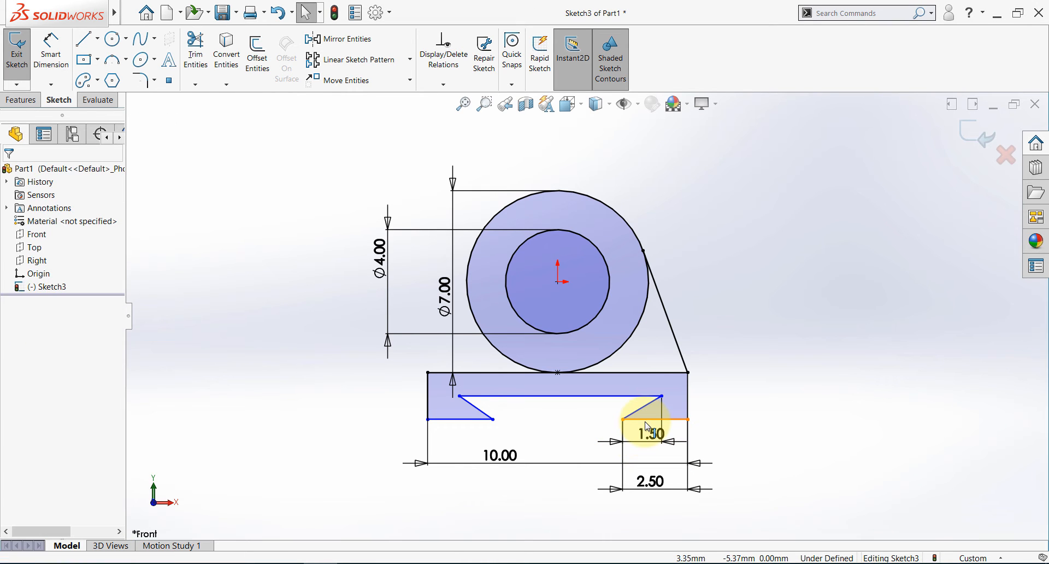
- Dimension the angle between the dovetail slot's right slanted edge and its upper horizontal edge to 45°
left_click(46, 48)
scroll(547, 383, "down", 3)
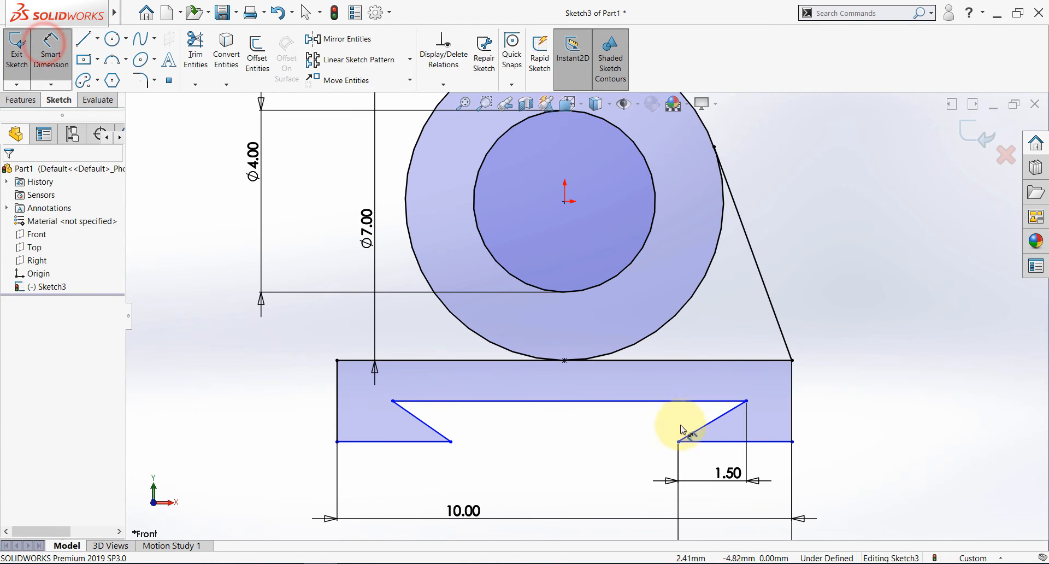
left_click(699, 427)
left_click(668, 401)
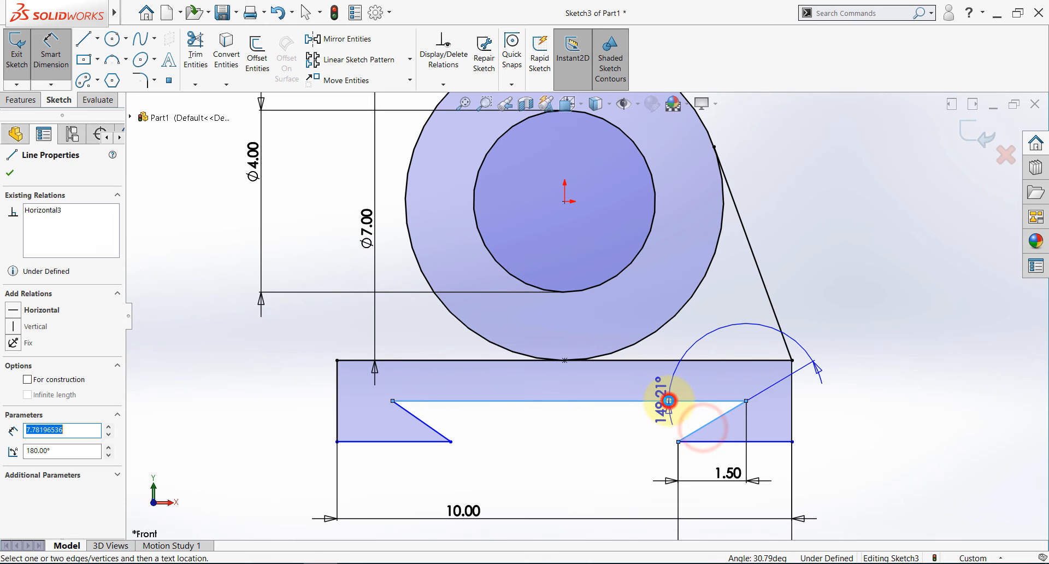
left_click(614, 431)
type("45")
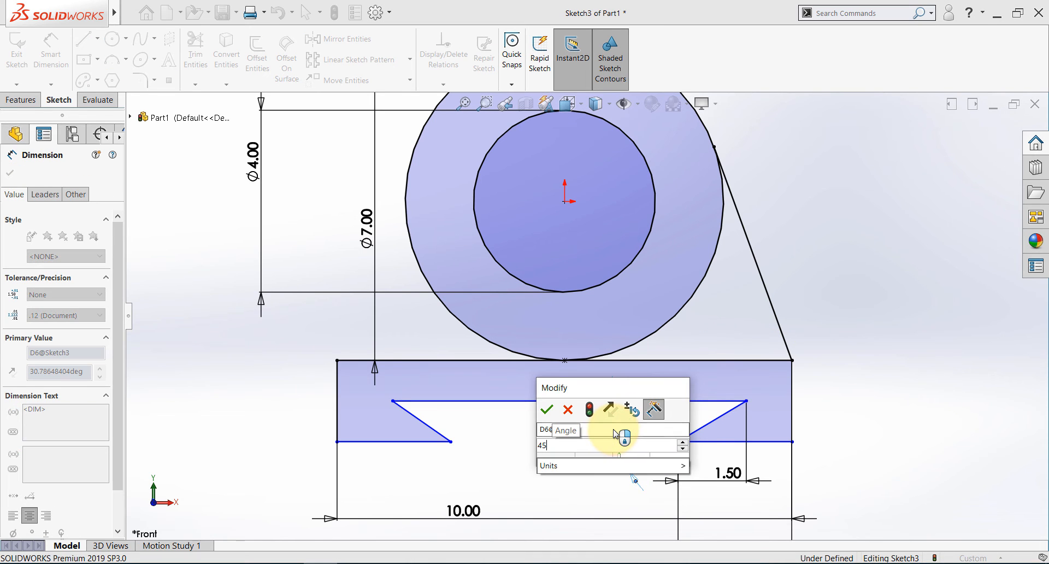
key("Return")
key("Escape")
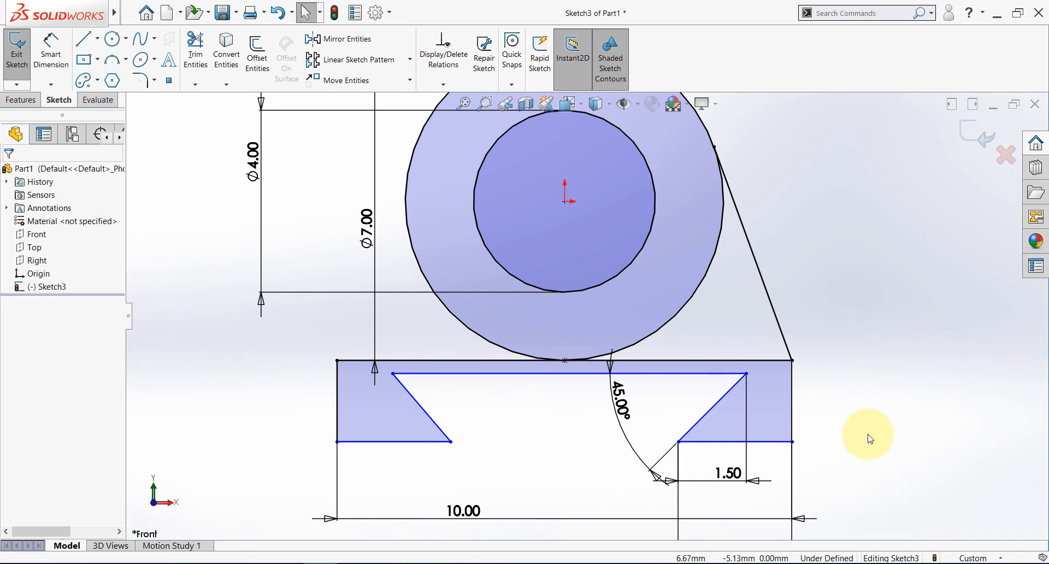
- Check the reference drawing in Photos, and add an equal relation between the base's right bottom segment and its right vertical side
key("f")
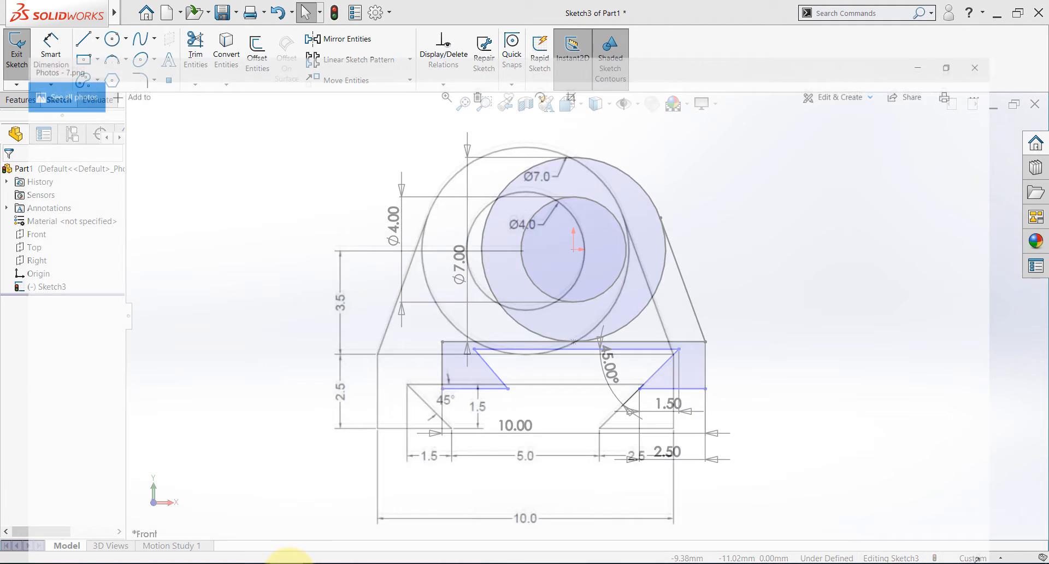
left_click(289, 562)
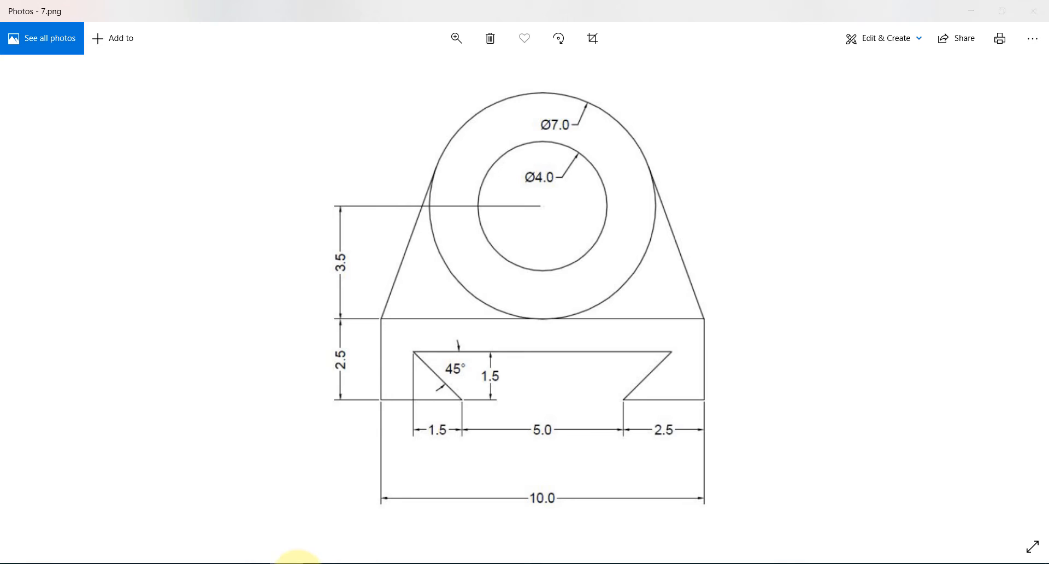
left_click(298, 559)
left_click(688, 384)
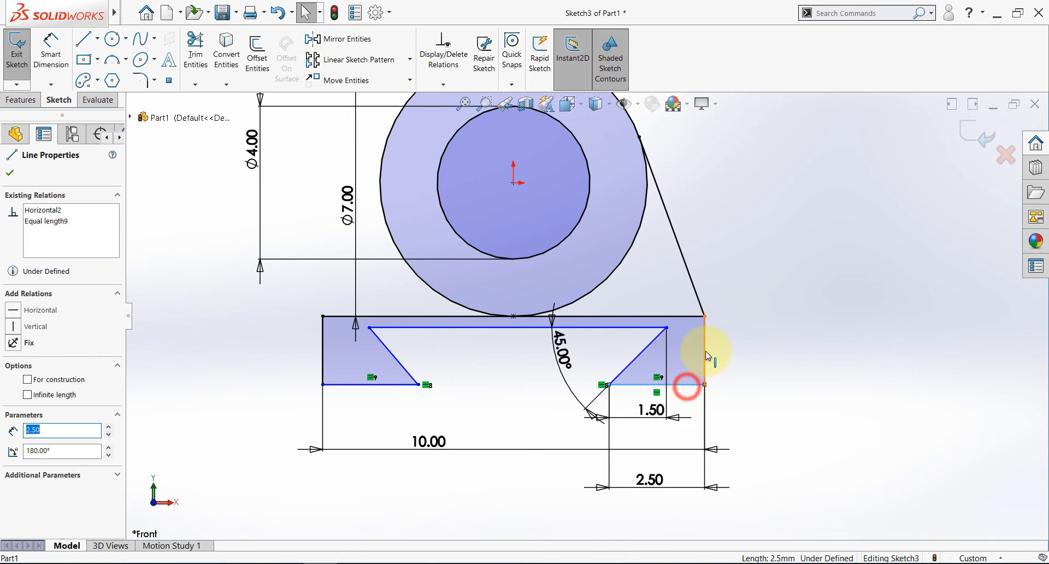
left_click(704, 352, "ctrl")
left_click(819, 309)
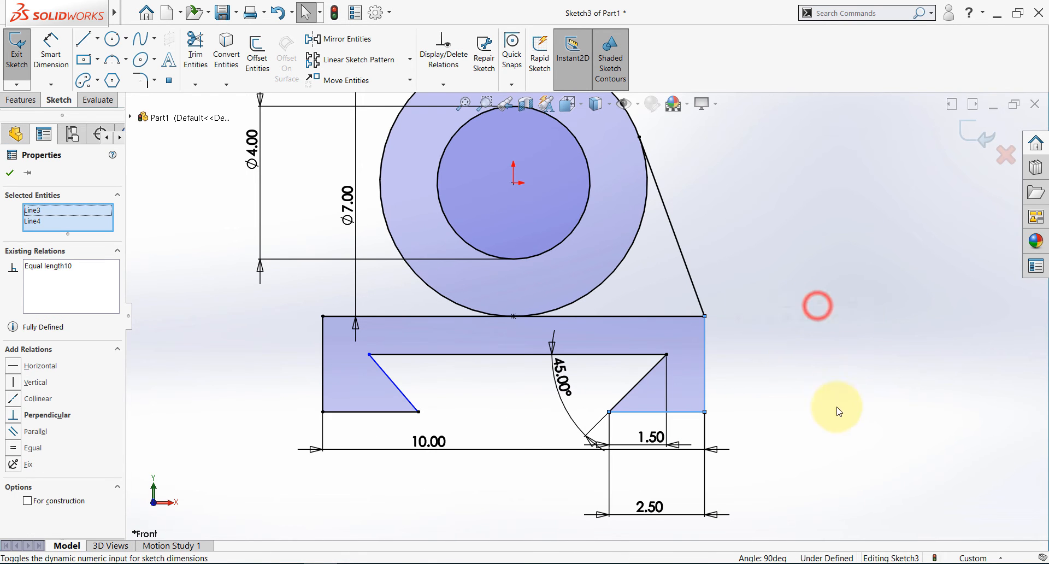
left_click(850, 415)
- Add an equal relation between the left and right slanted edges of the dovetail slot
scroll(739, 398, "up", 2)
scroll(504, 369, "down", 2)
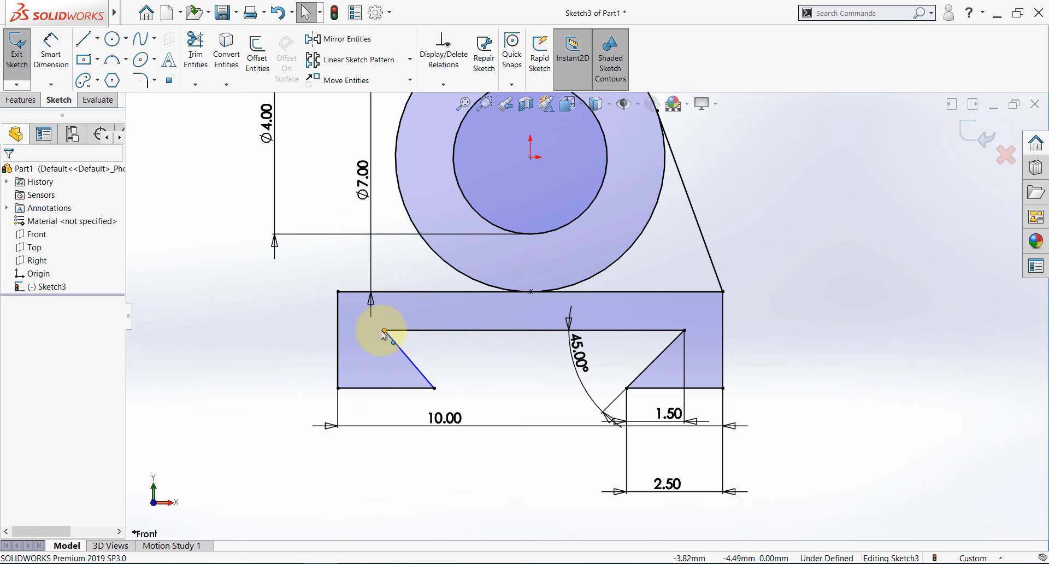
left_click(410, 363)
left_click(649, 365, "ctrl")
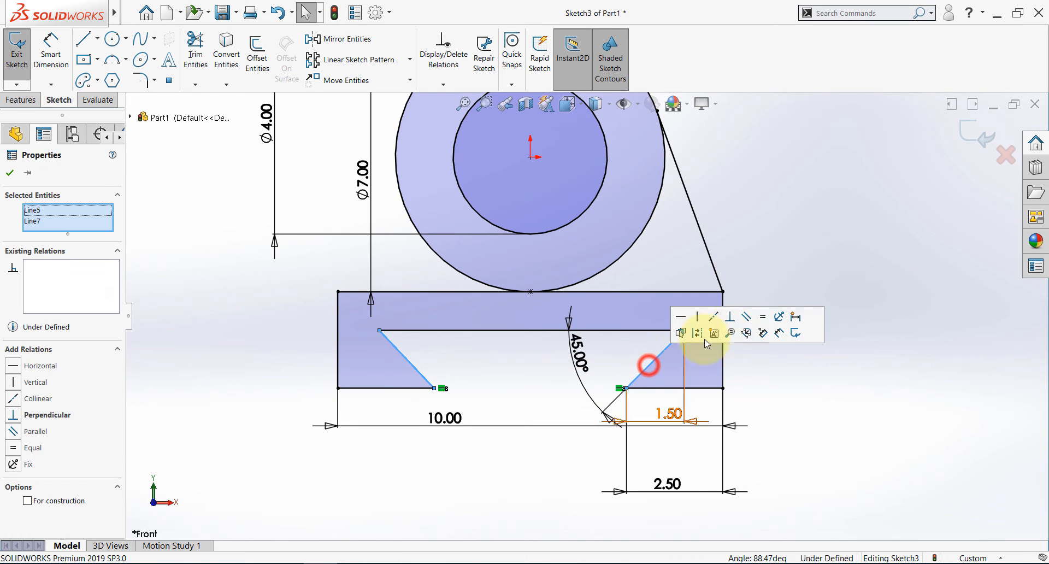
left_click(763, 317)
left_click(837, 239)
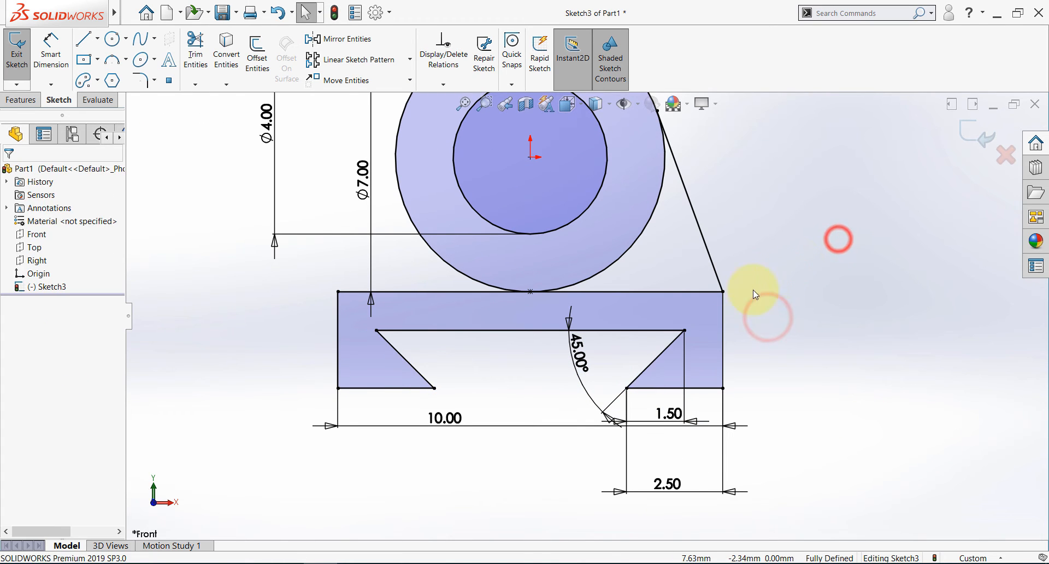
- Sketch a line from just outside the 7 mm circle's upper left to the upper left corner of the base
key("f")
left_click(92, 42)
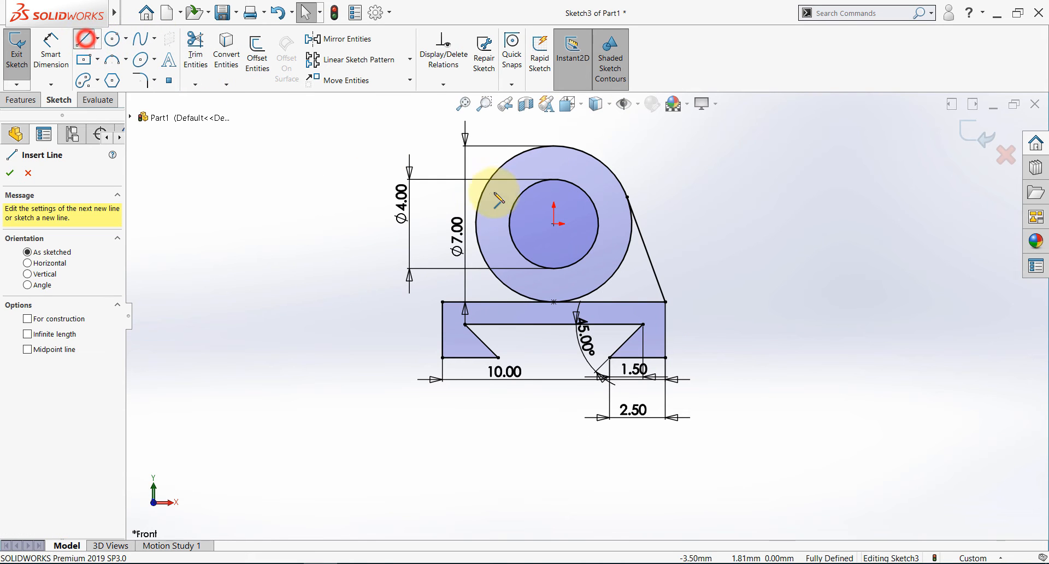
left_click(489, 159)
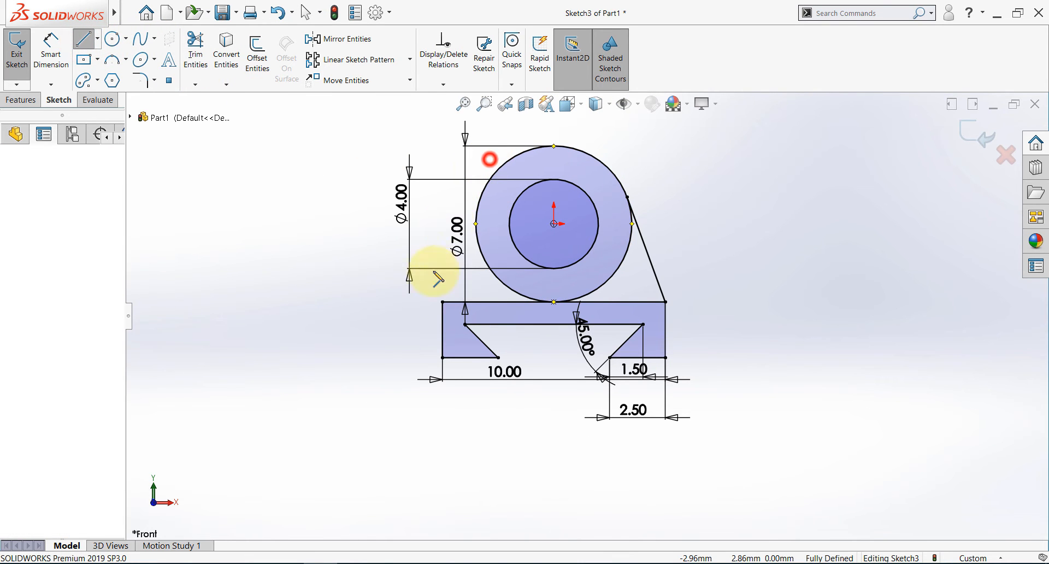
left_click(443, 302)
key("Escape")
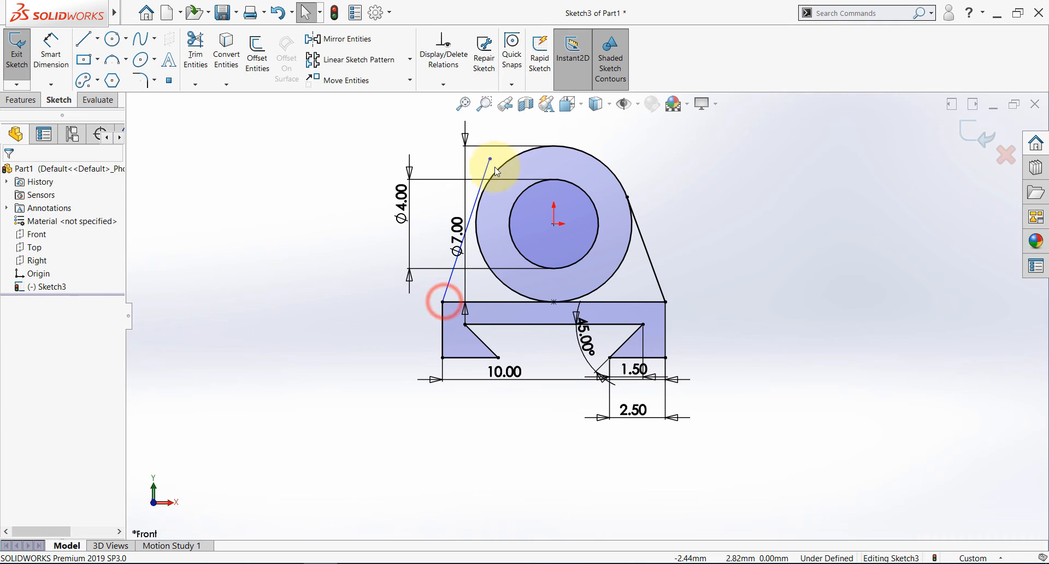
- Add a tangent relation between the new left side line and the 7 mm circle
left_click(484, 172)
left_click(486, 189, "ctrl")
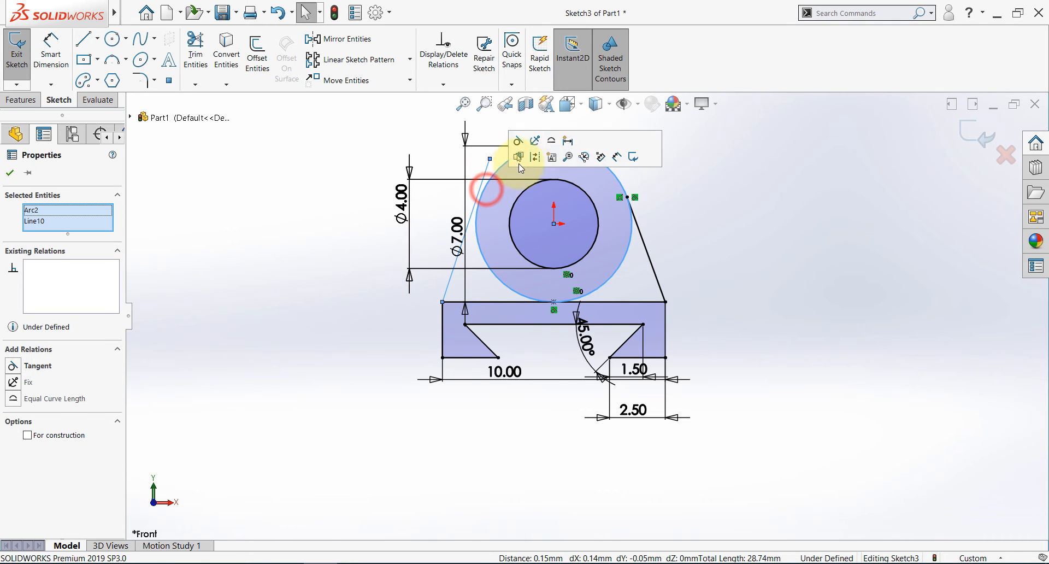
left_click(517, 142)
left_click(250, 179)
scroll(527, 187, "down", 3)
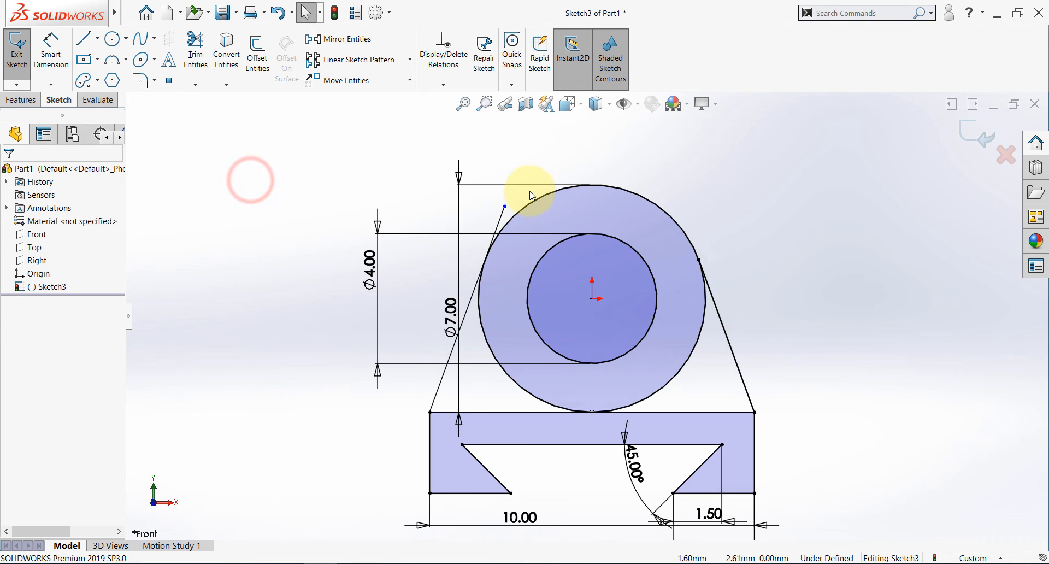
- Extend the left tangent line's upper end well past the circle and try to trim the excess with Power trim
left_click_drag(520, 188, 545, 145)
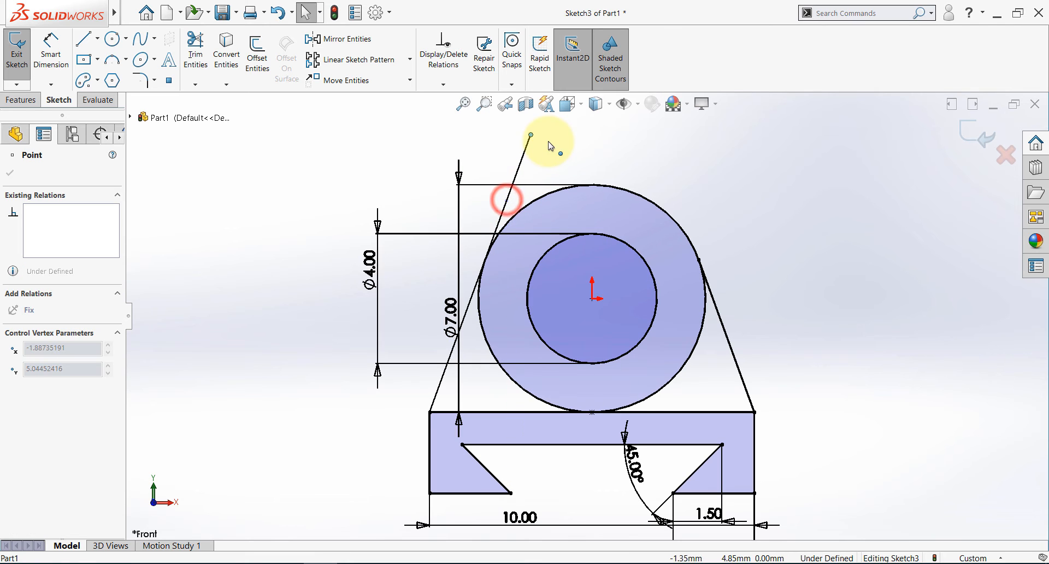
left_click(284, 162)
left_click(197, 45)
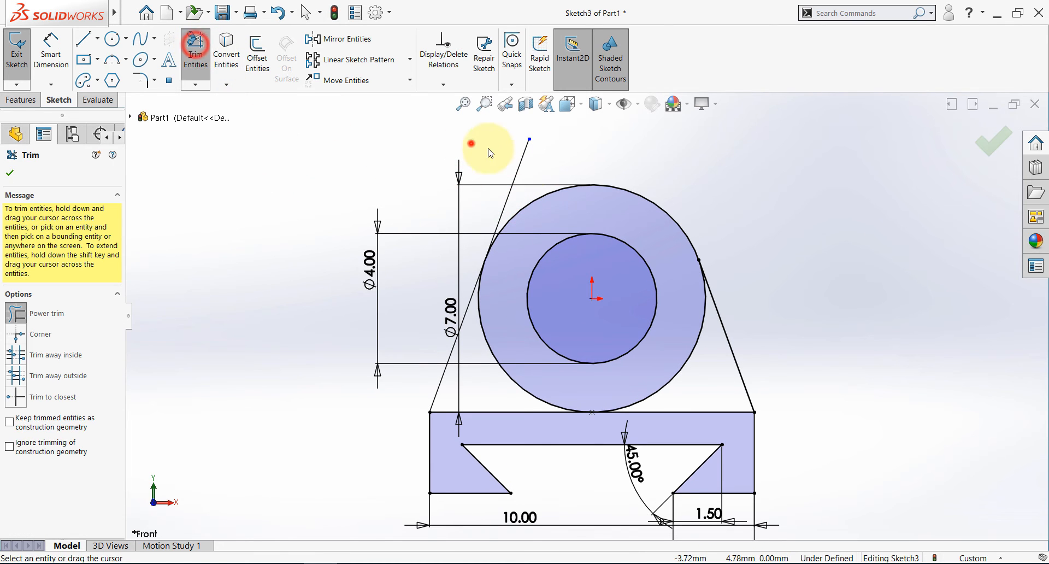
left_click_drag(474, 145, 546, 156)
left_click(7, 176)
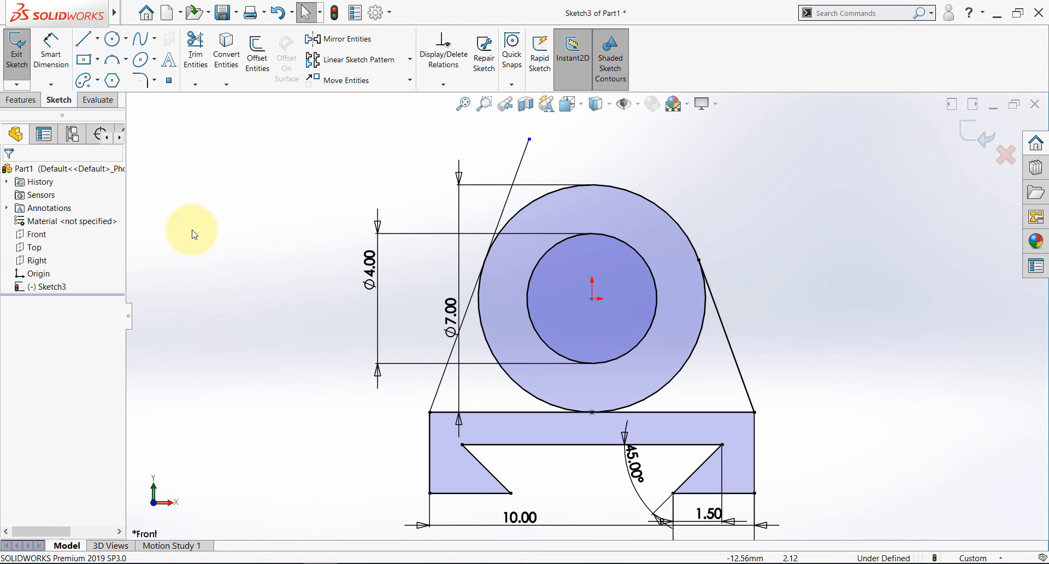
left_click(206, 227)
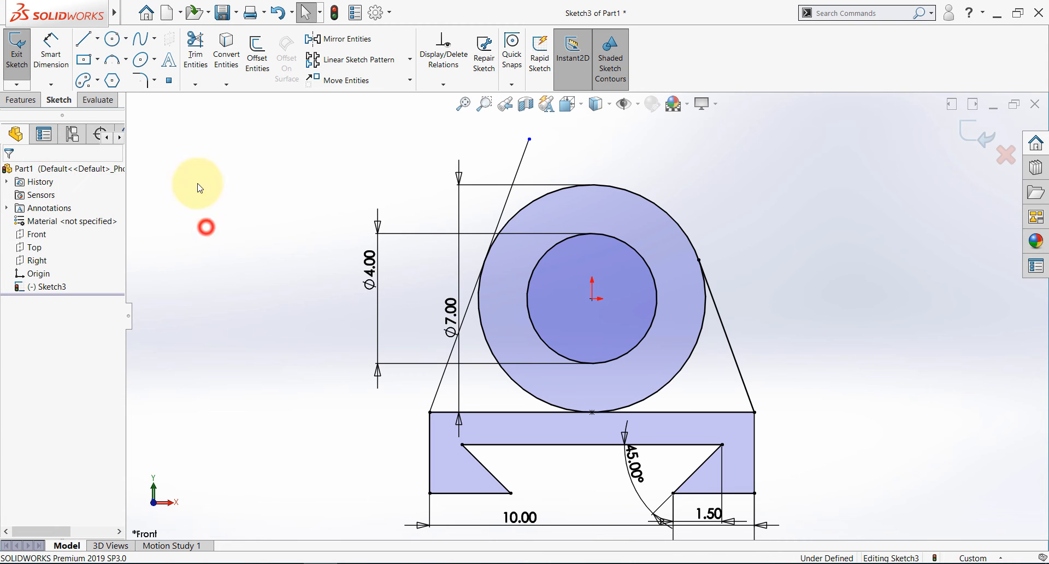
- Add a coincident relation between the left tangent line's upper endpoint and the 7 mm circle
left_click(530, 138)
left_click(582, 185, "ctrl")
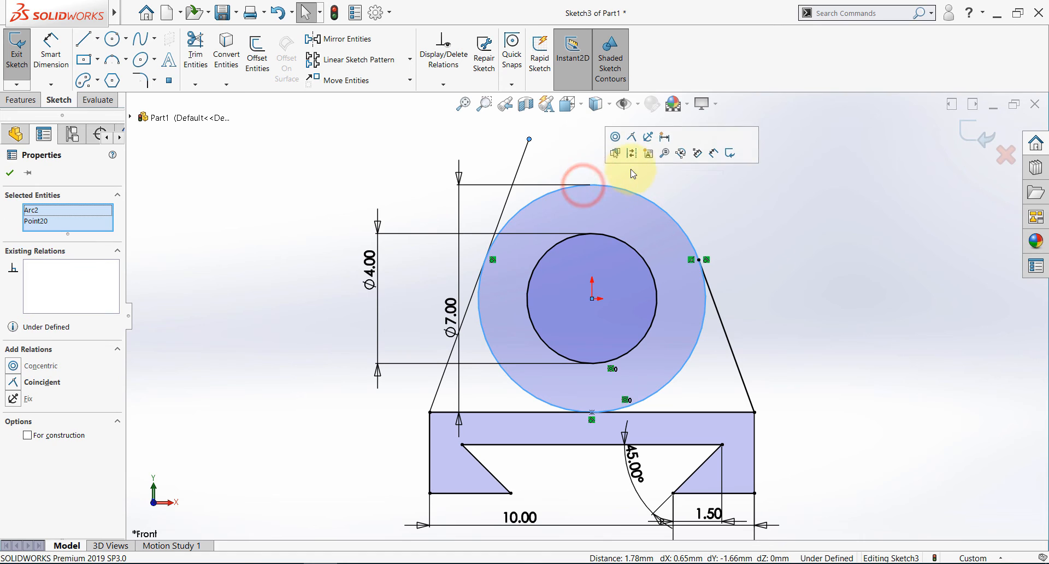
left_click(632, 138)
left_click(324, 182)
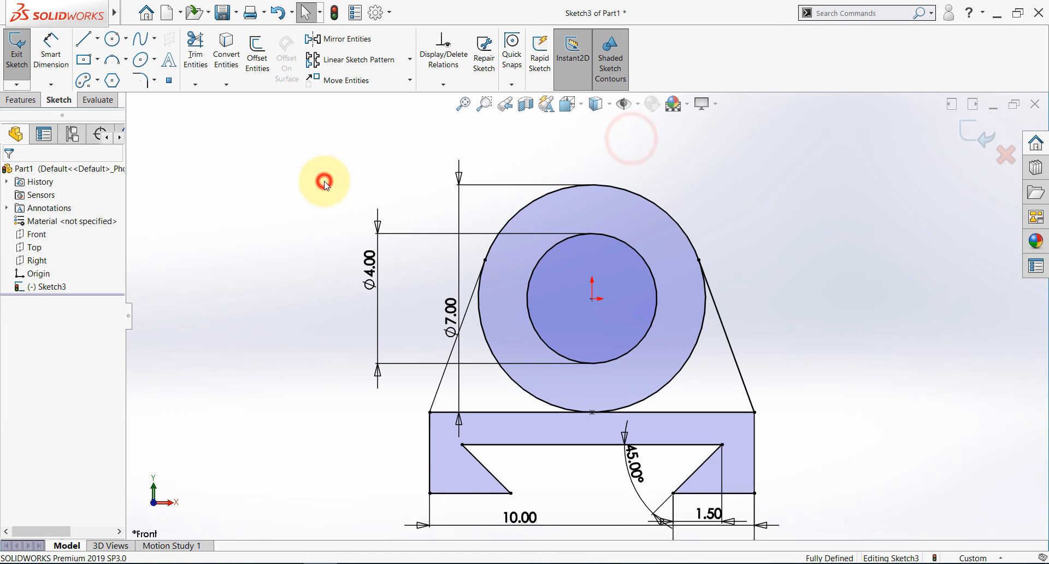
- Delete all geometry and dimensions from the sketch, leaving the sketch open
key("f")
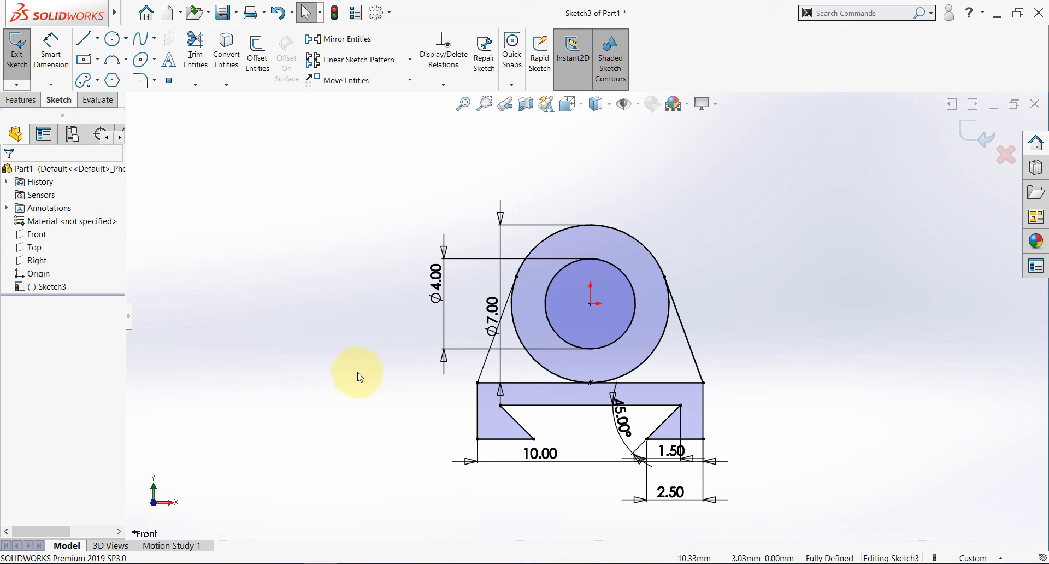
key("ctrl+a")
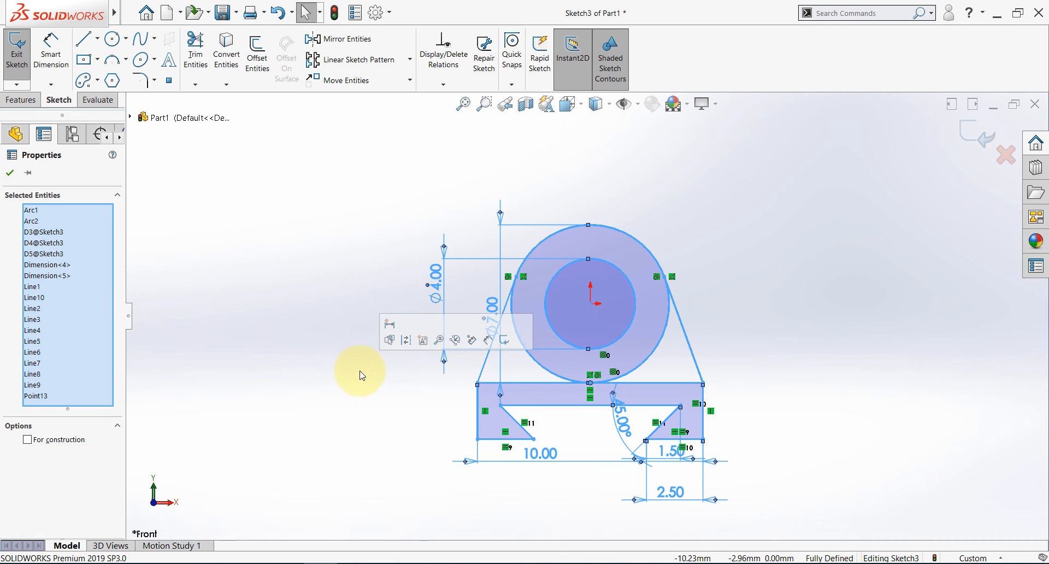
key("Delete")
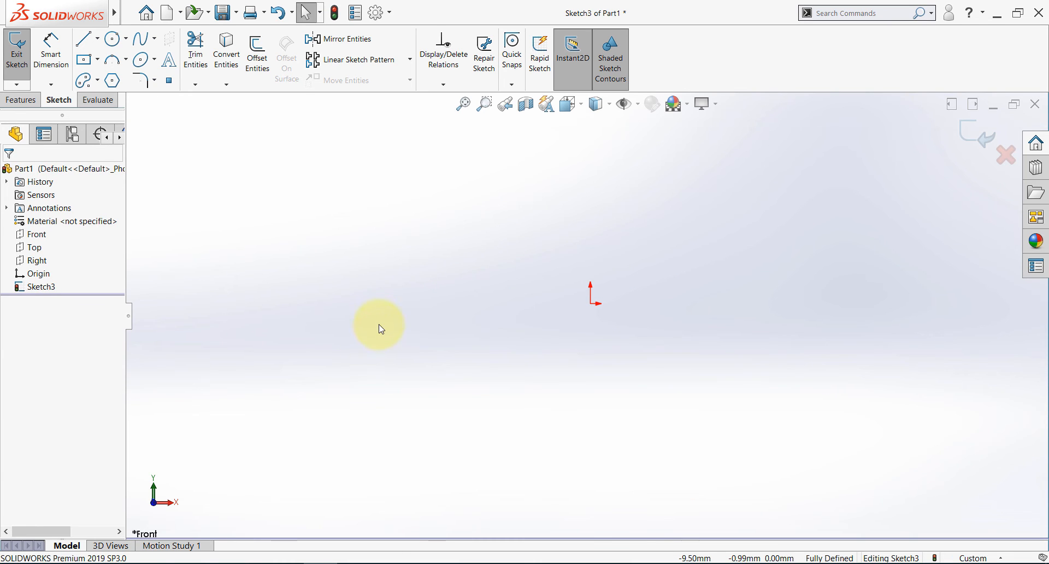
- Sketch a circle centred on the origin and dimension its diameter to 4 mm
left_click(112, 38)
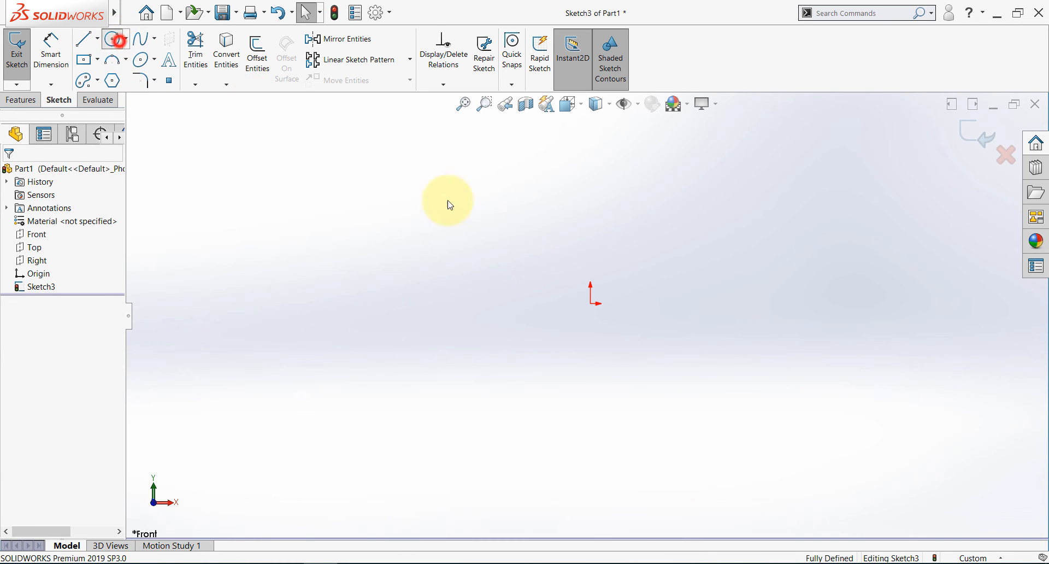
left_click(590, 304)
left_click(621, 246)
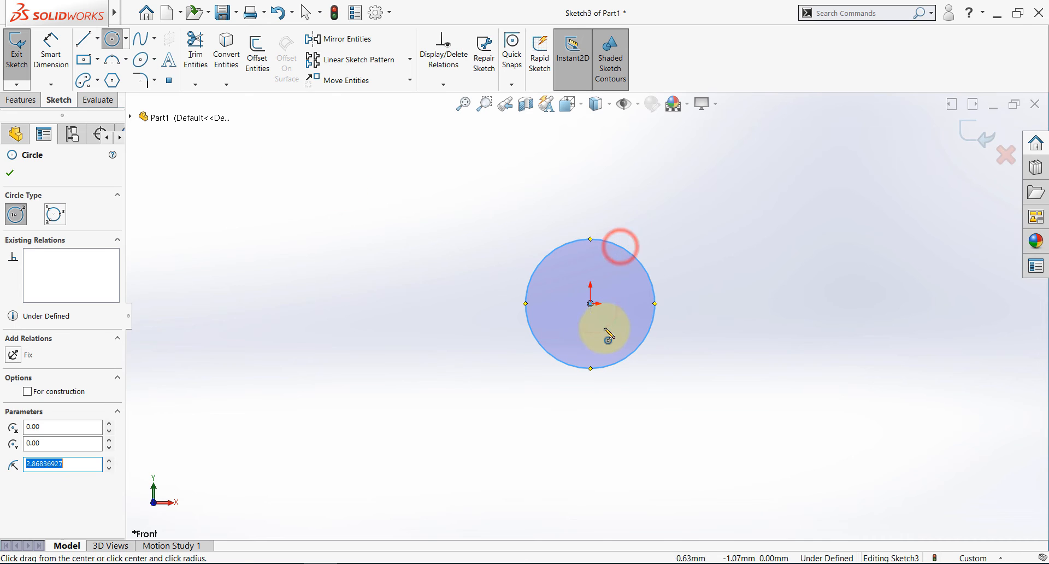
left_click(51, 54)
left_click(569, 244)
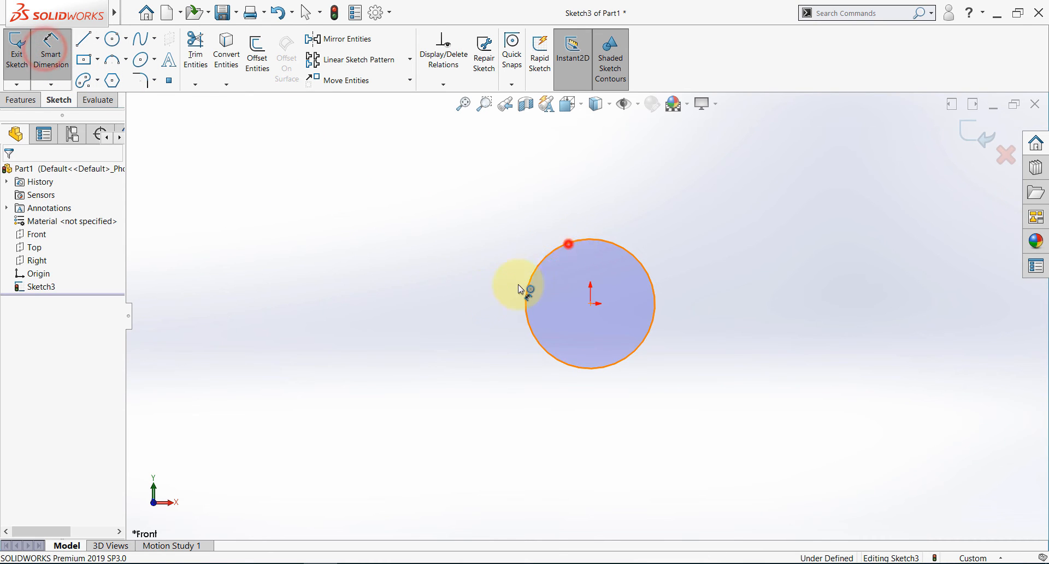
left_click(482, 299)
type("4")
key("Return")
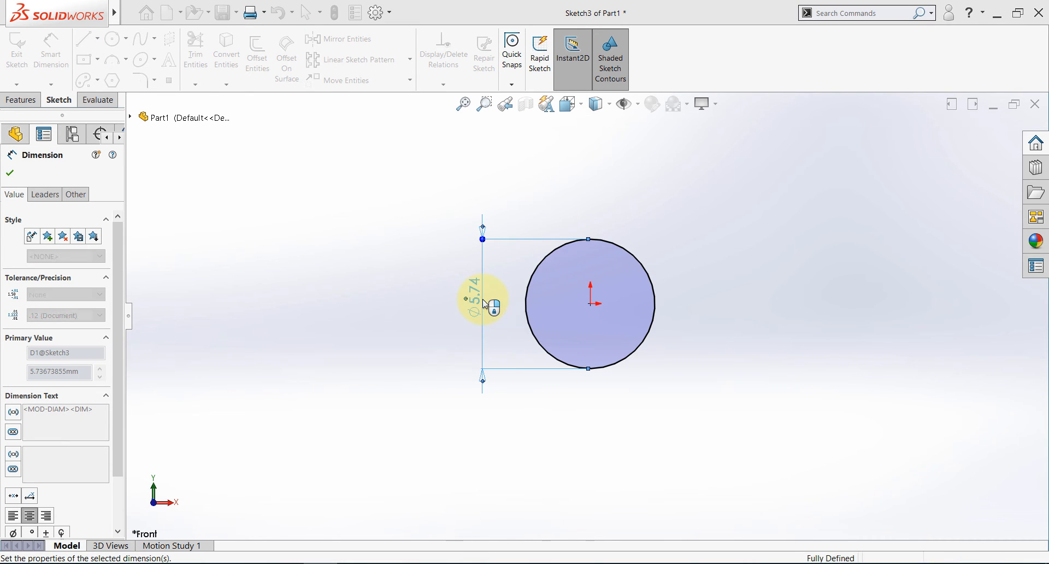
- Sketch a second circle centred on the origin around the 4 mm circle and dimension its diameter to 7 mm
left_click(112, 38)
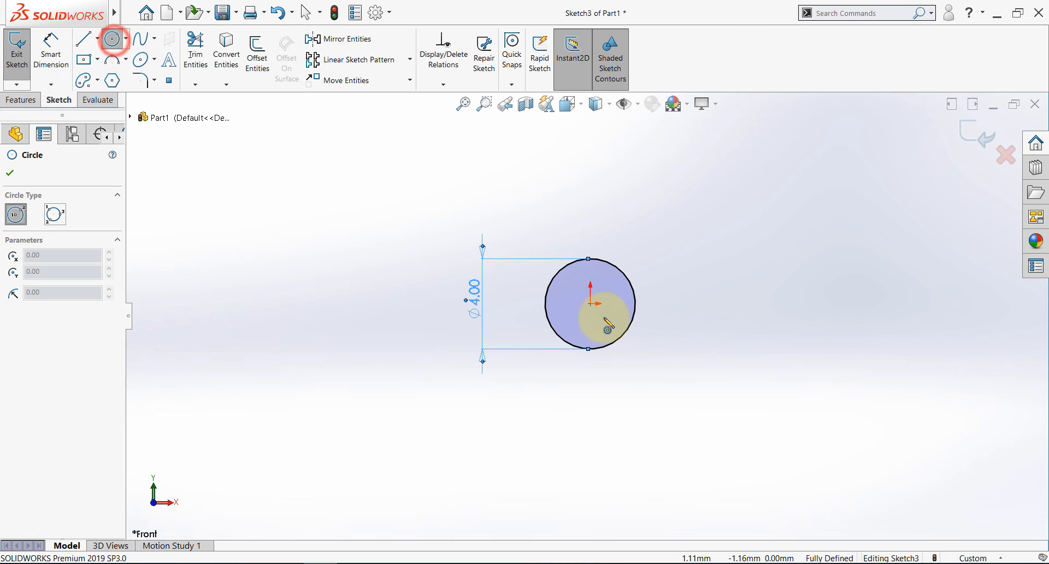
left_click(590, 303)
left_click(590, 231)
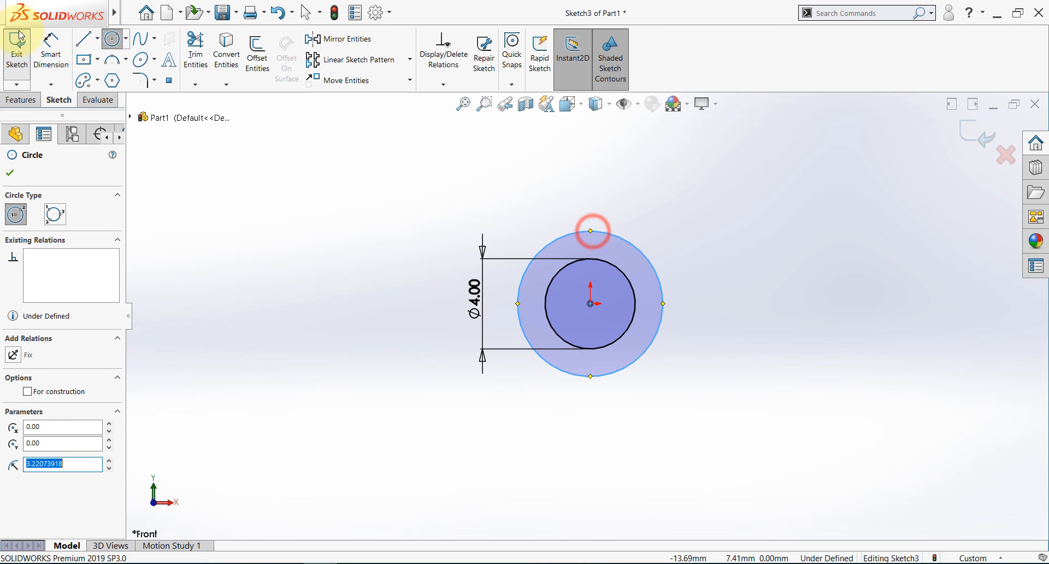
left_click(44, 41)
left_click(546, 248)
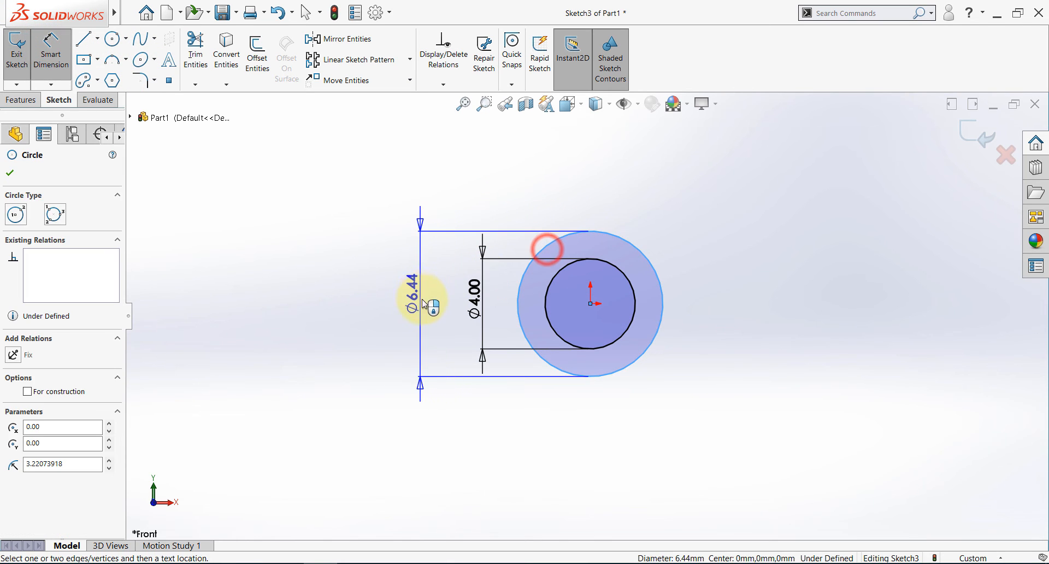
left_click(421, 301)
type("7")
key("Return")
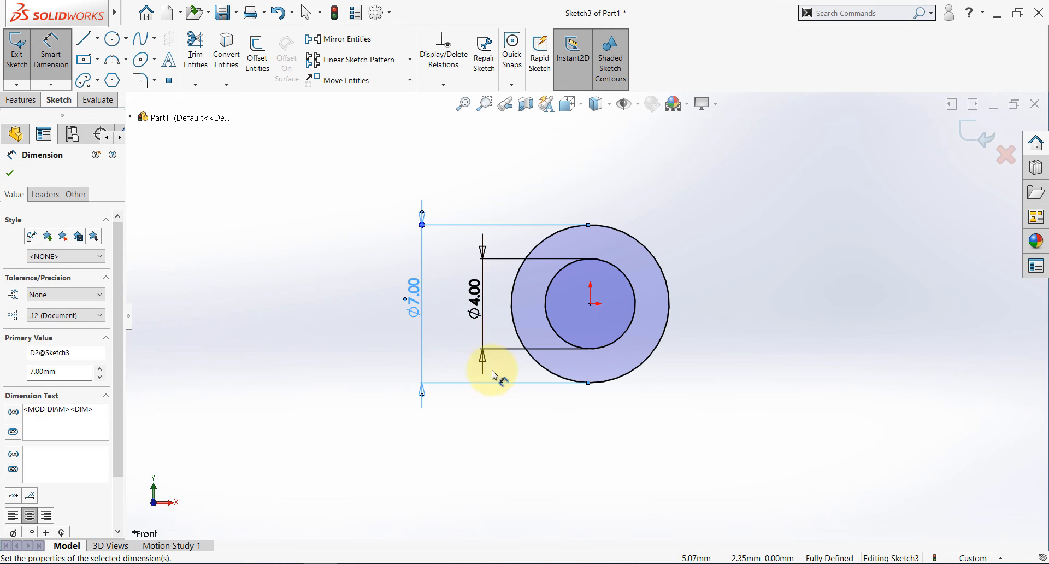
- Sketch a horizontal line rightward from the outer circle's bottom point, followed by a slanted line from its end up to tangency with that circle
left_click(84, 38)
scroll(592, 367, "down", 3)
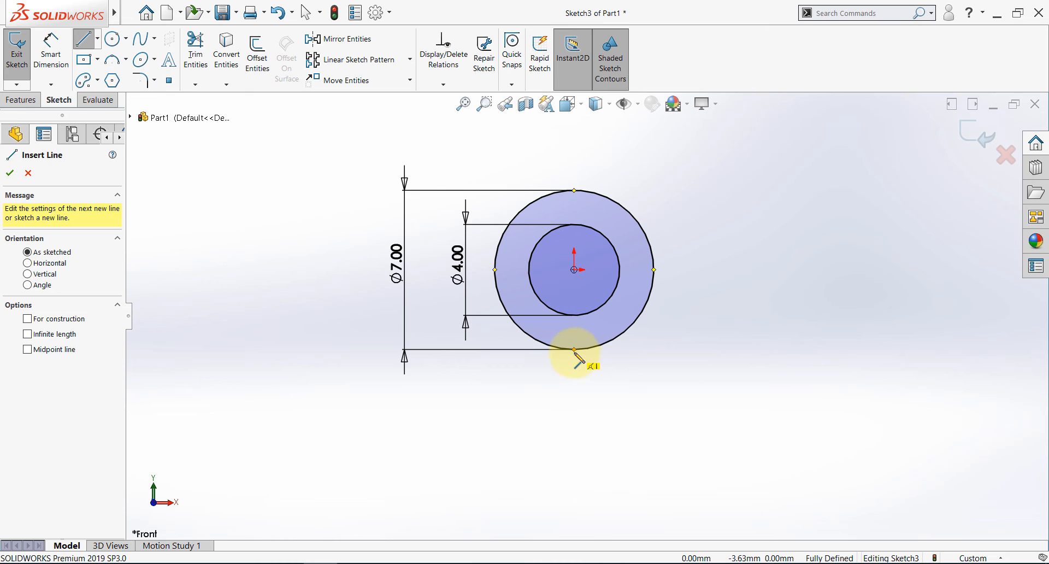
left_click(574, 351)
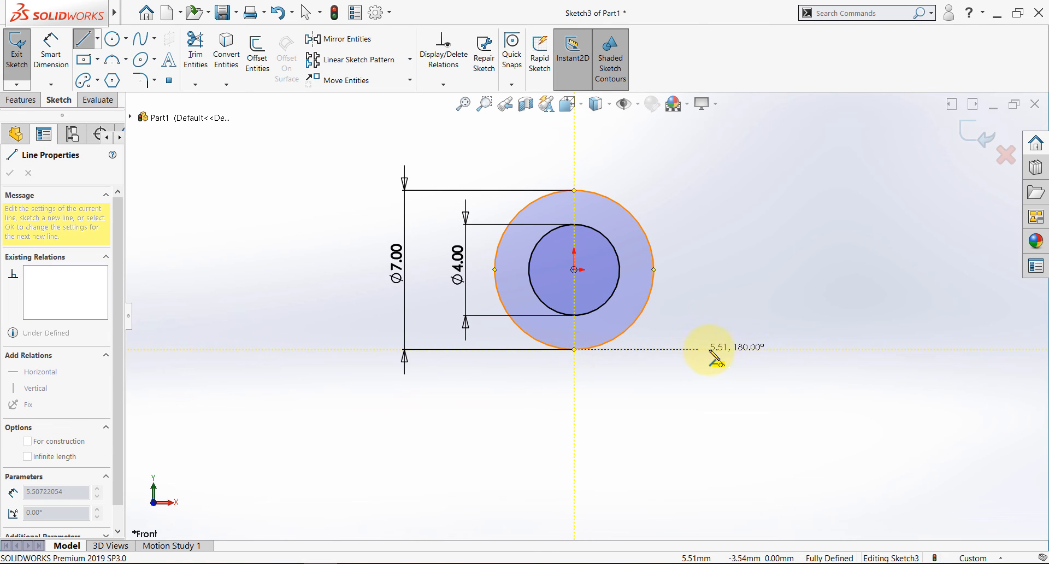
left_click(714, 349)
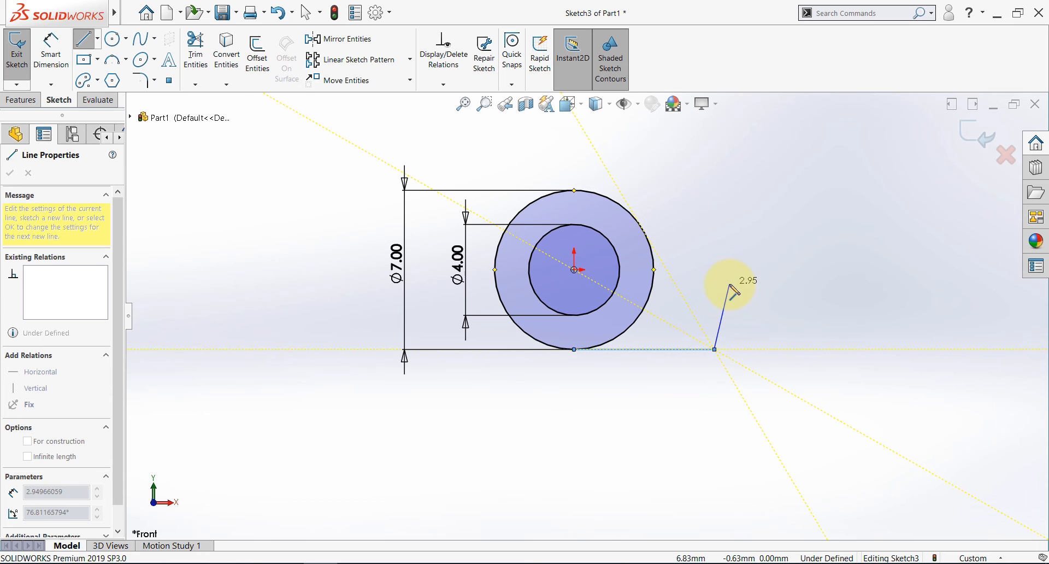
left_click(645, 232)
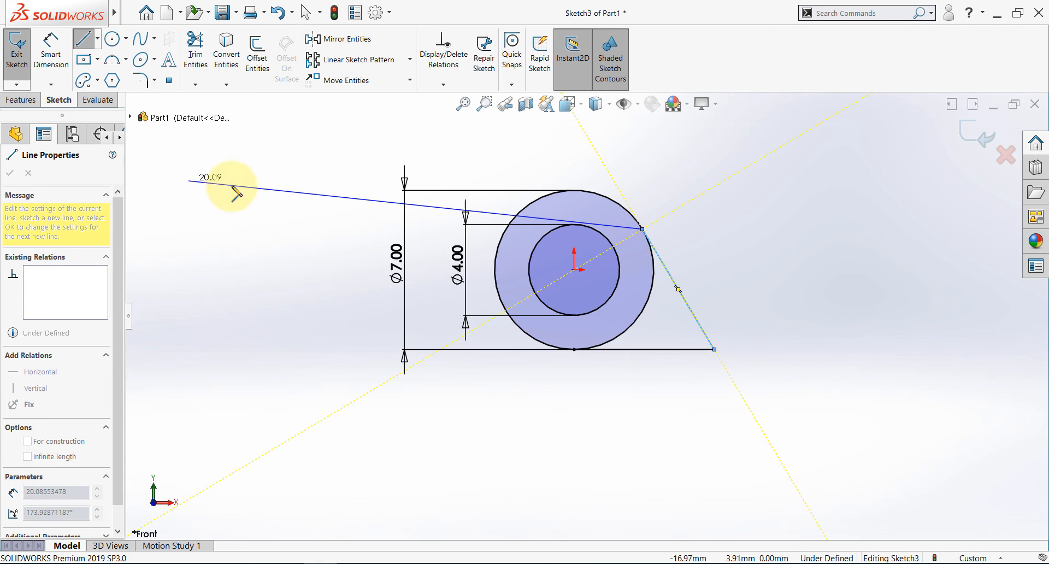
key("Escape")
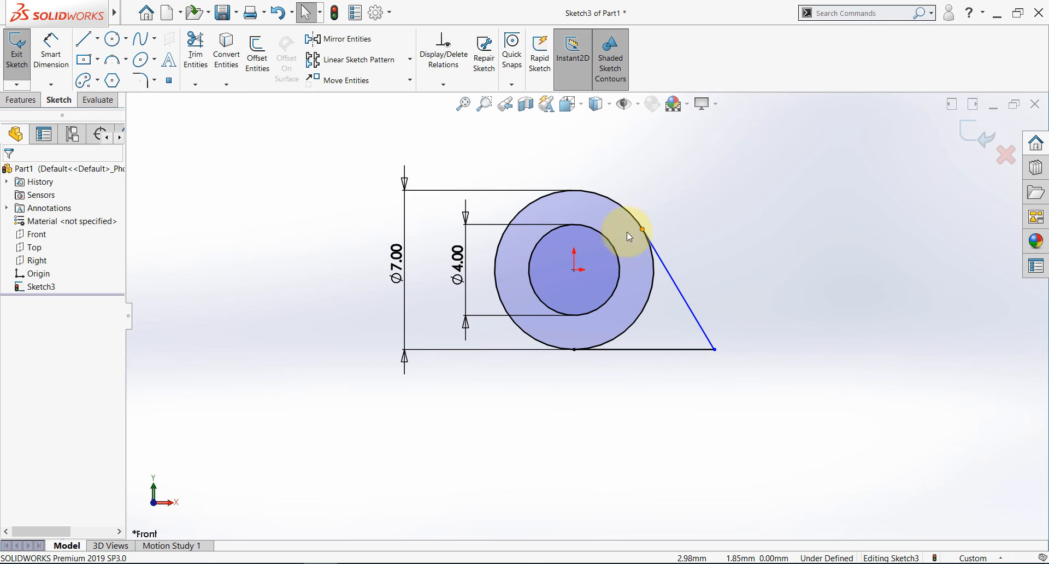
- Dimension the horizontal base line to 5 mm and place that dimension above the circles
left_click(54, 43)
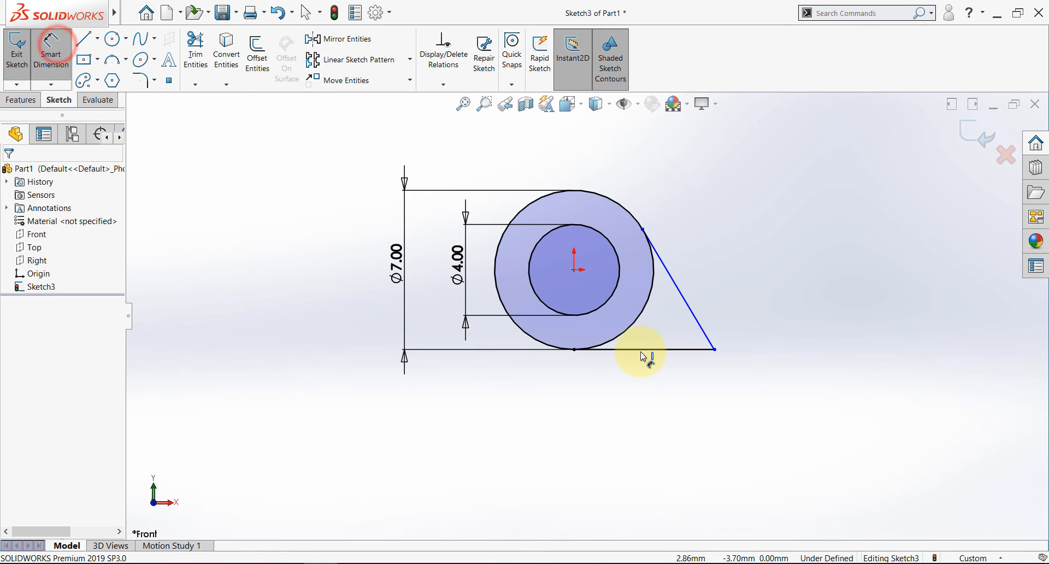
left_click(645, 351)
left_click(645, 380)
type("5")
key("Return")
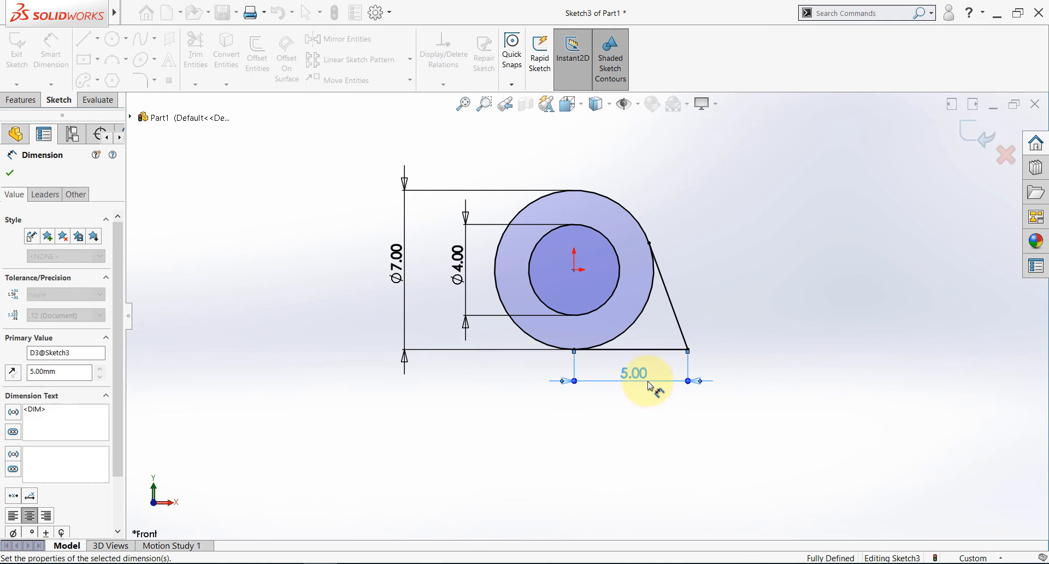
key("Escape")
scroll(650, 350, "up", 2)
scroll(597, 355, "down", 2)
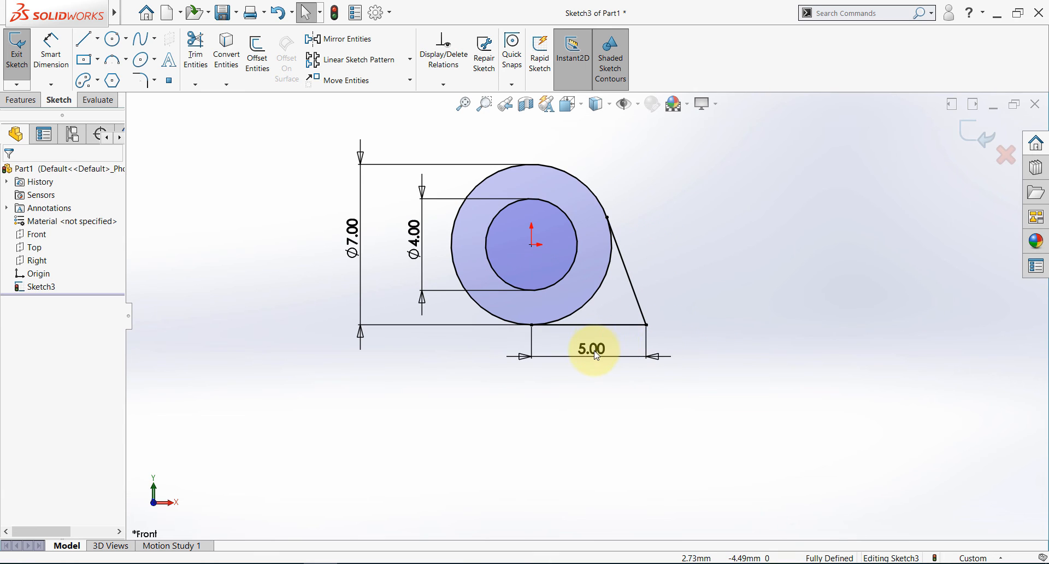
left_click_drag(586, 344, 613, 147)
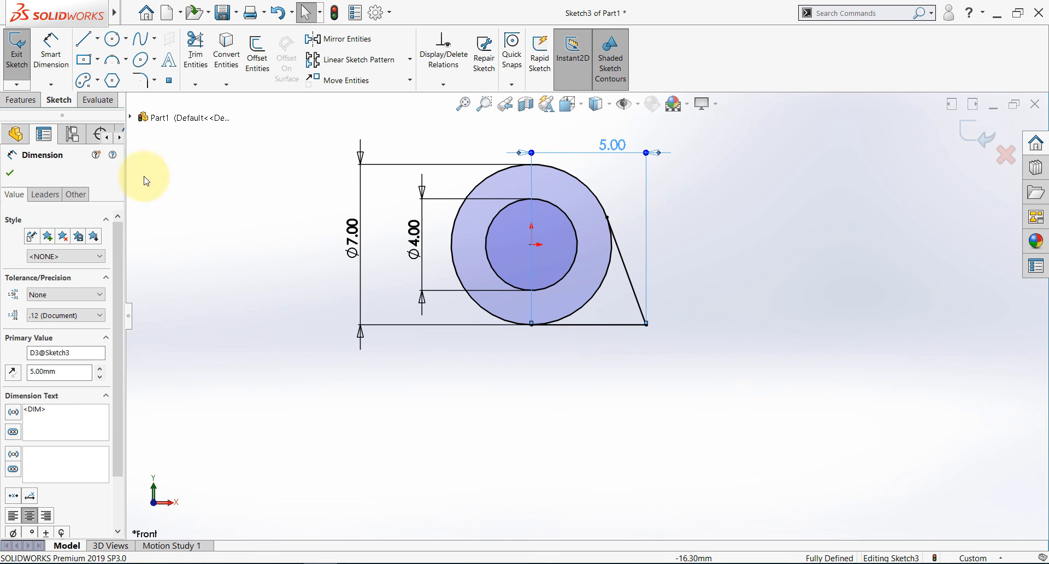
- From the base line's right end, sketch a connected chain: vertical down, horizontal left, diagonal up to the right, and horizontal left
left_click(85, 39)
left_click(646, 325)
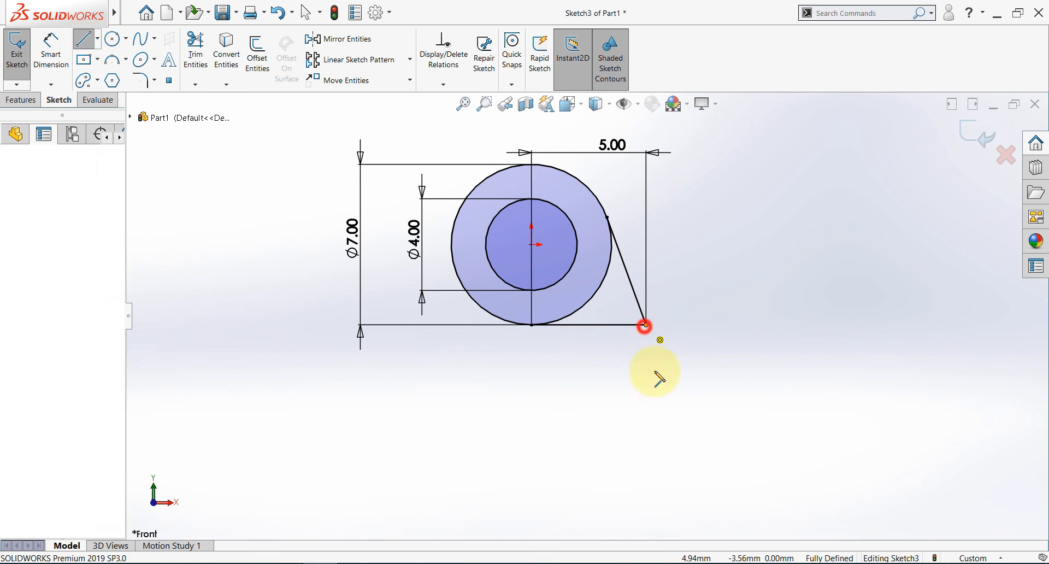
left_click(647, 396)
left_click(573, 396)
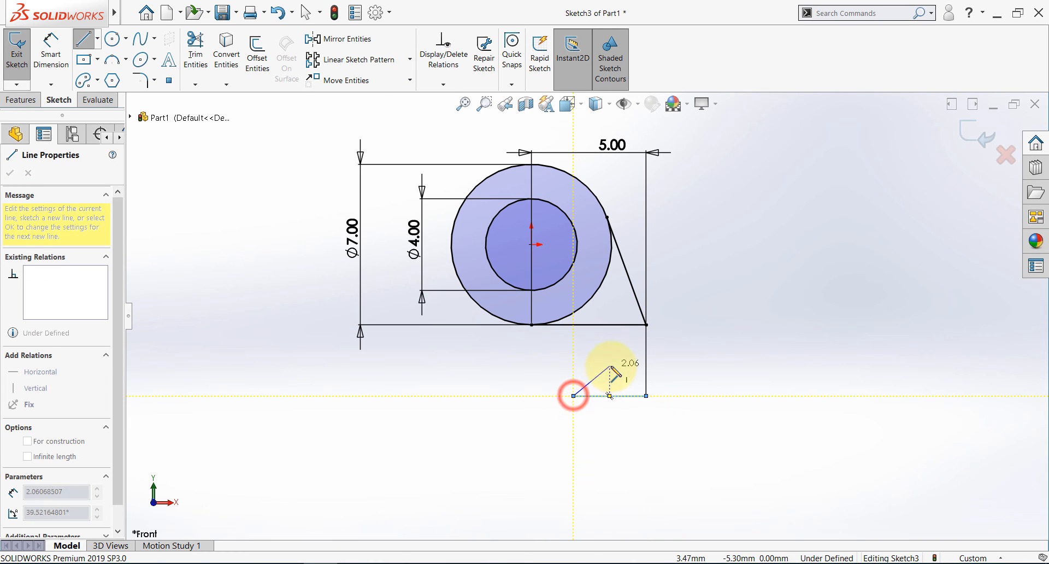
left_click(548, 365)
key("Escape")
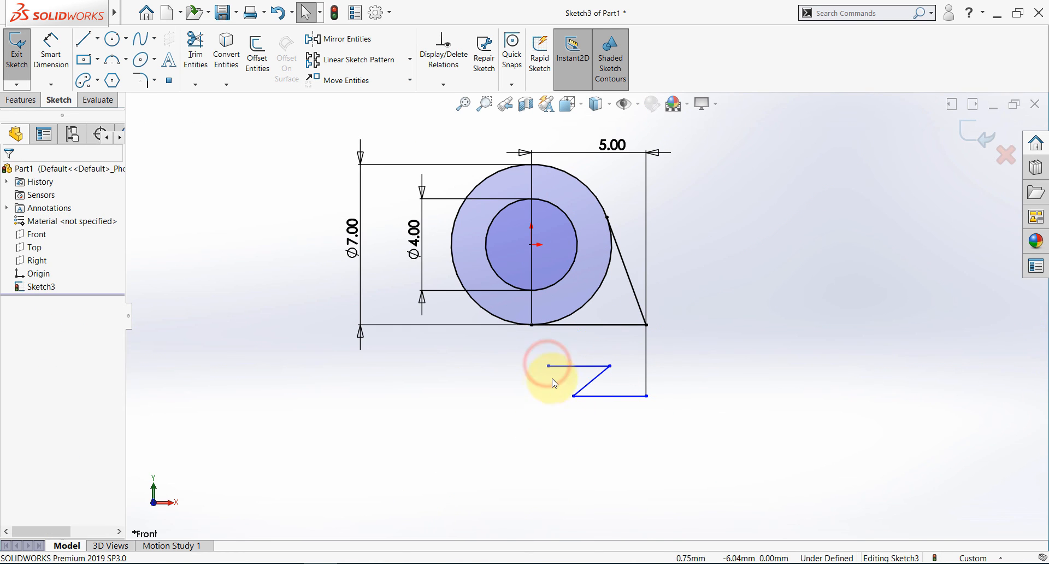
- Add a vertical relation between the chain's free left endpoint and the outer circle's bottom point
left_click(549, 365)
left_click(532, 324, "ctrl")
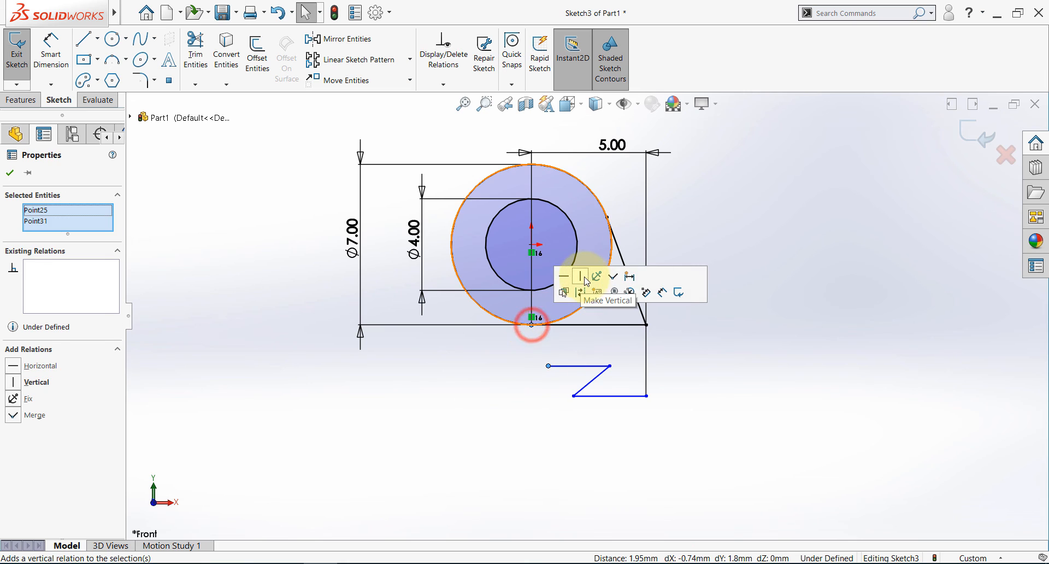
left_click(578, 277)
left_click(503, 452)
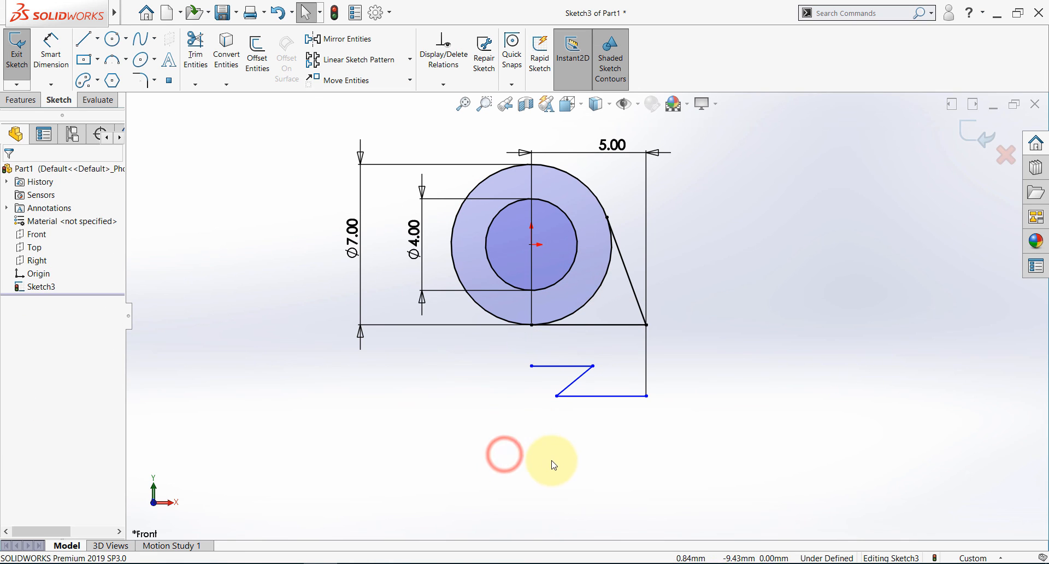
- Dimension the short vertical line below the base line's right end to 2.5 mm
left_click(51, 47)
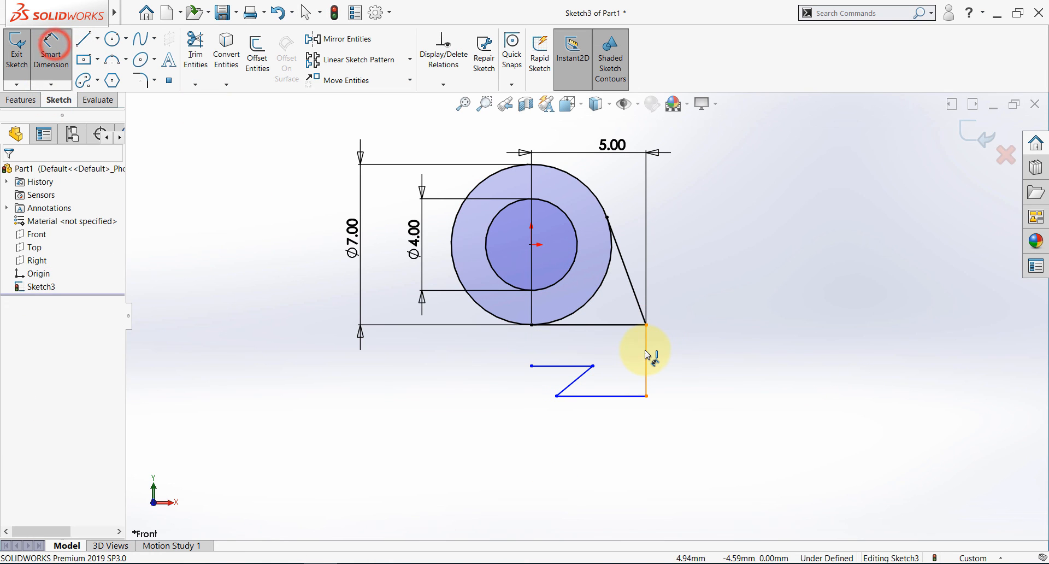
left_click(692, 352)
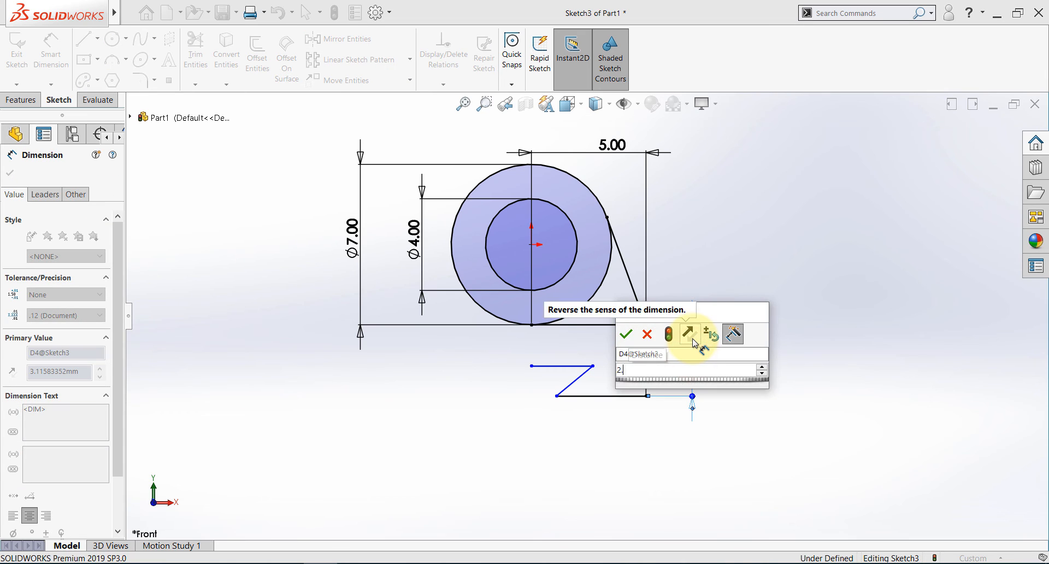
key("Return")
key("Escape")
- Add an equal relation between the 2.5 mm vertical line and the lowest horizontal line
left_click(646, 355)
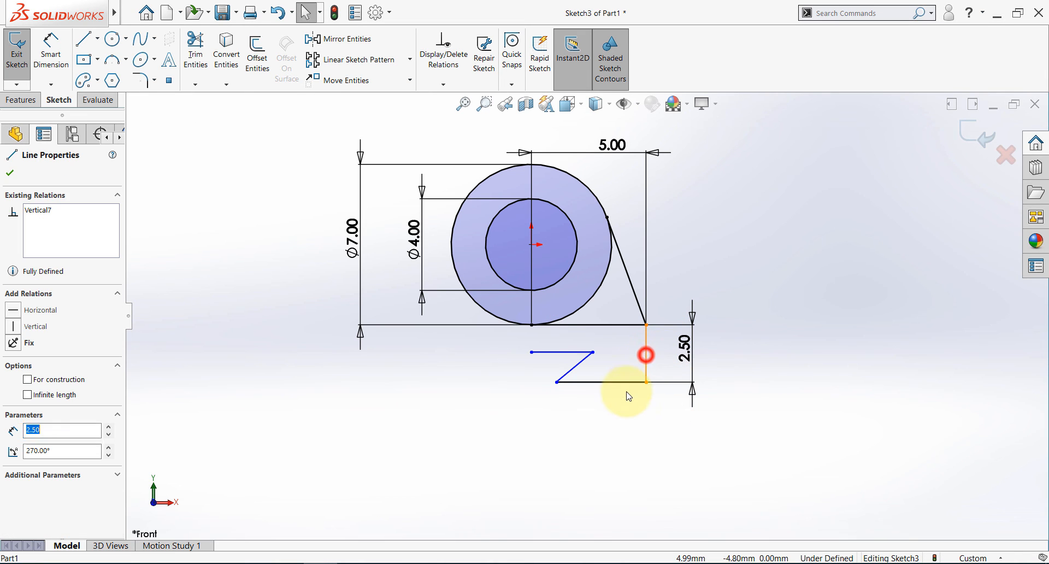
left_click(627, 382, "ctrl")
left_click(735, 340)
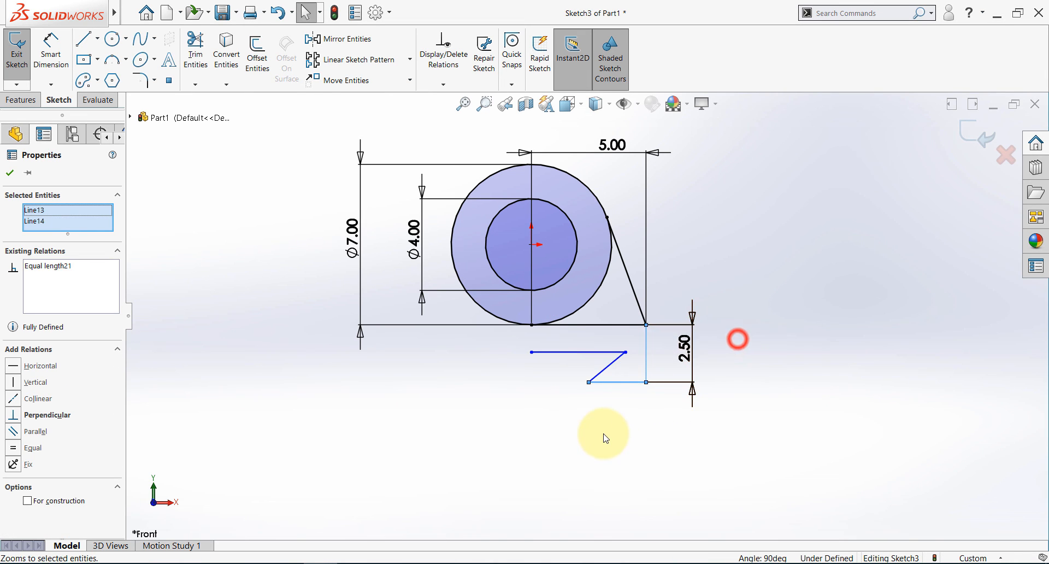
left_click(603, 436)
- Dimension the horizontal distance between the diagonal line's endpoints to 1.5 mm
left_click(50, 48)
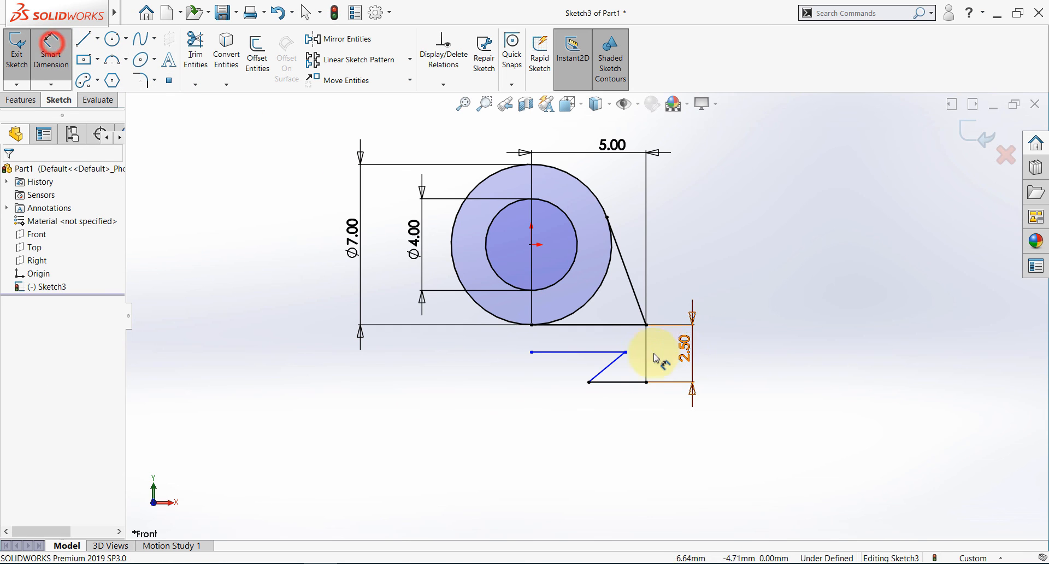
left_click(610, 367)
left_click(605, 436)
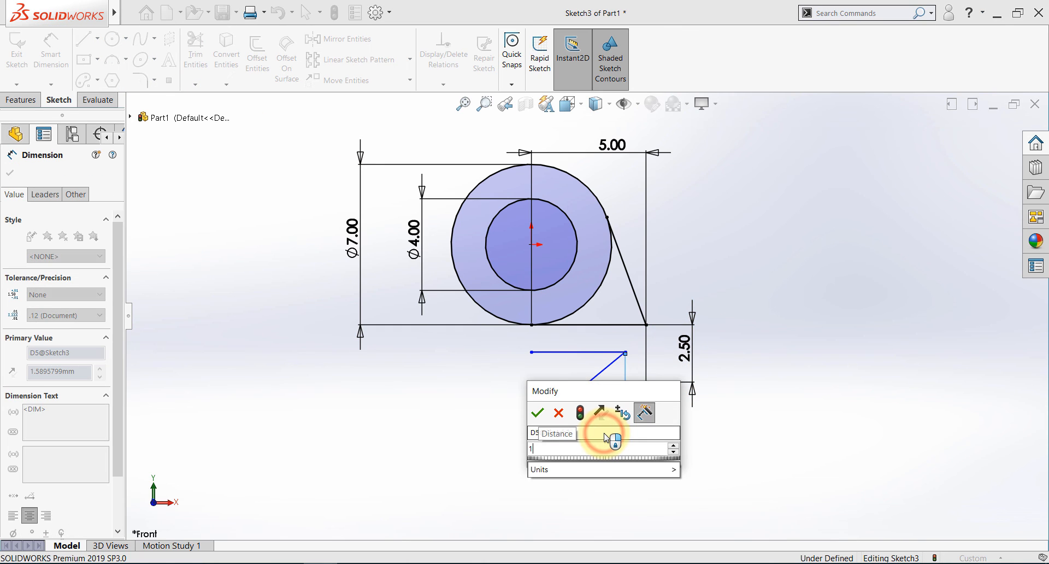
type("1.5")
key("Return")
key("Escape")
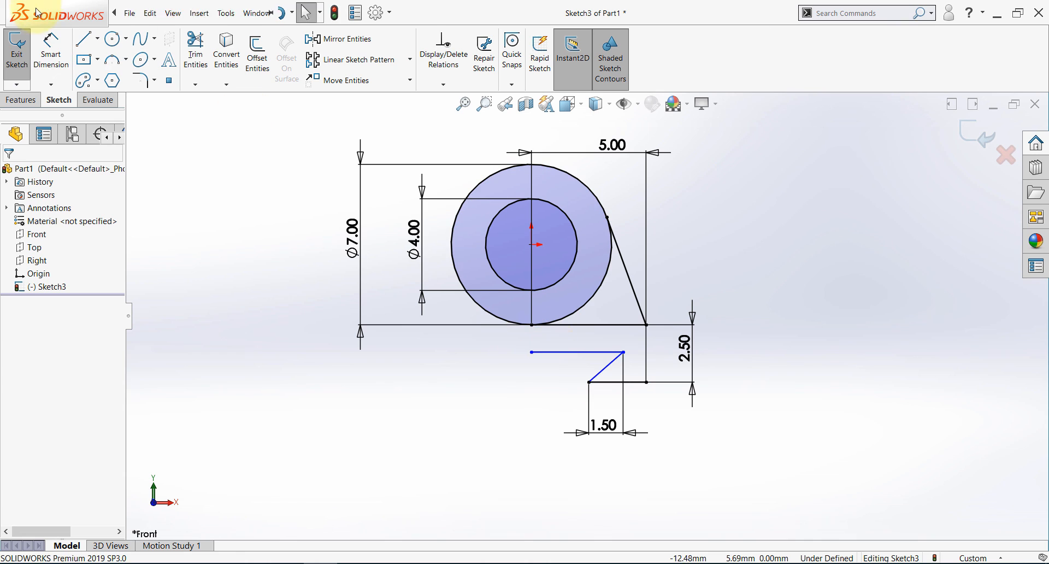
- Dimension the angle between the diagonal line and the upper horizontal line of the chain to 45 degrees
left_click(51, 48)
scroll(642, 347, "down", 2)
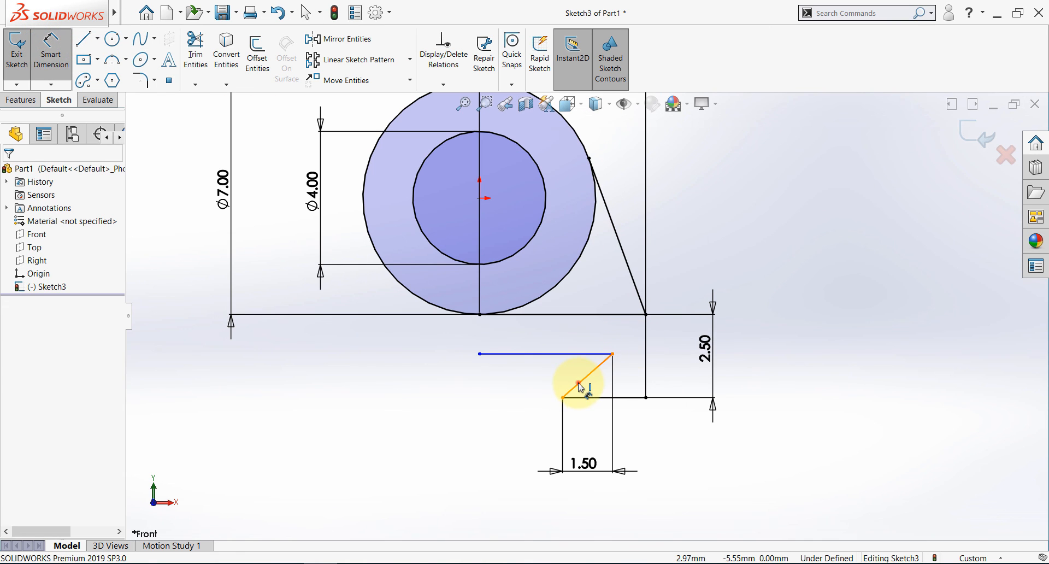
left_click(578, 385)
left_click(564, 354)
left_click(549, 374)
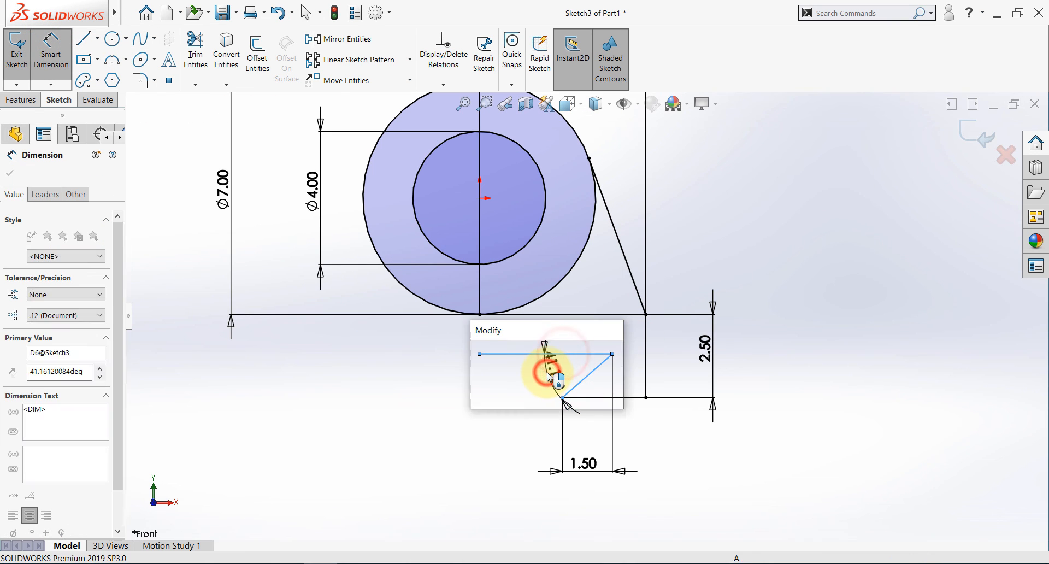
type("45")
key("Return")
key("Escape")
key("z")
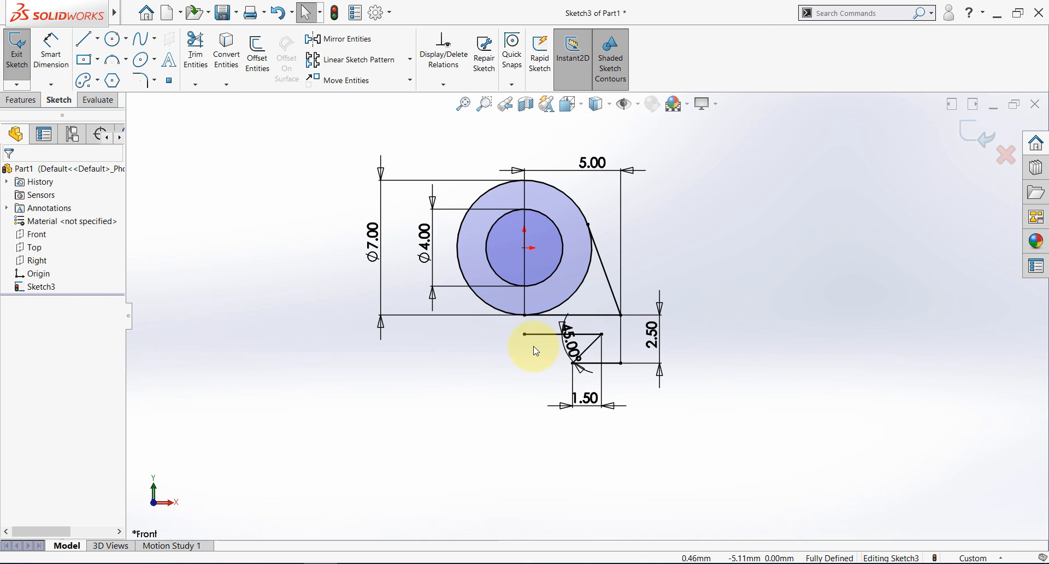
- Sketch a vertical centerline from the left endpoint of the chain's upper horizontal line to the origin
left_click(97, 38)
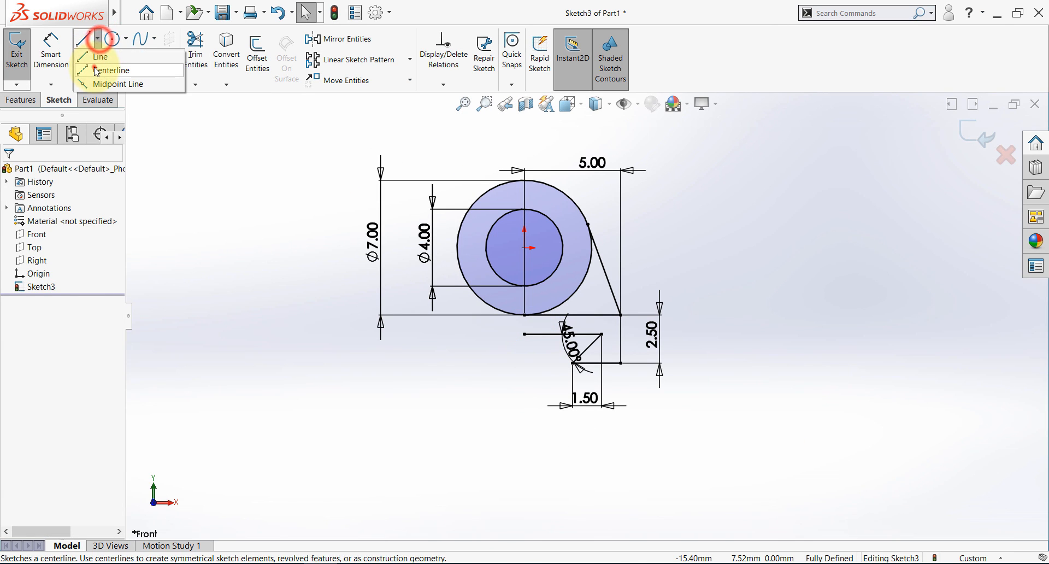
left_click(95, 65)
left_click(524, 335)
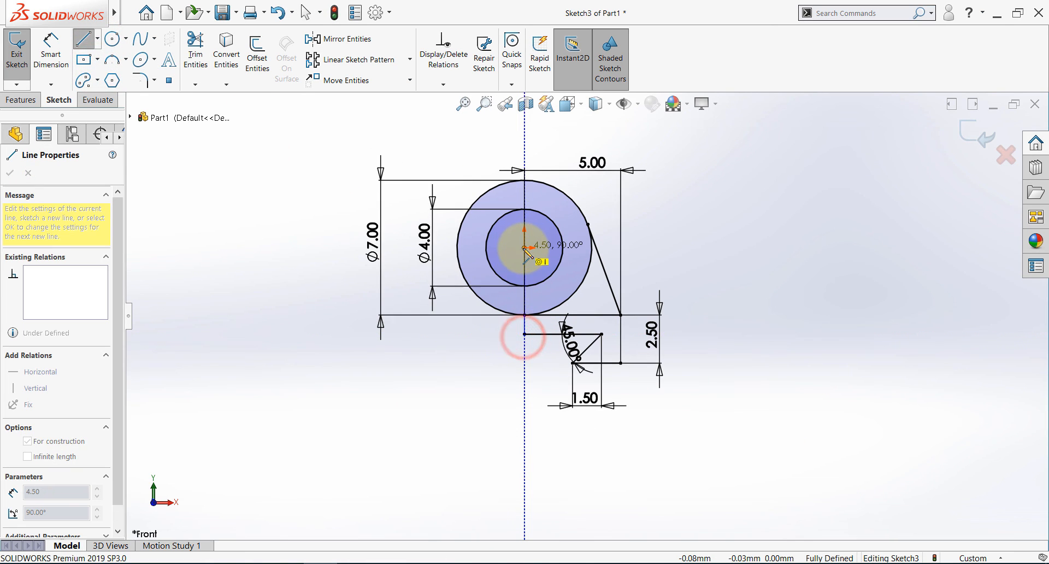
left_click(523, 247)
key("Escape")
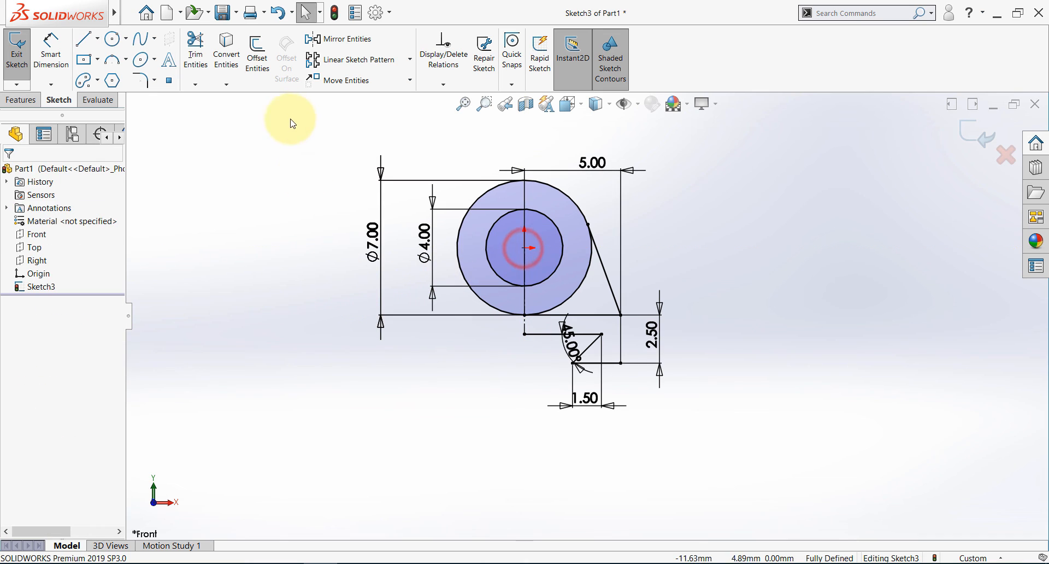
- Mirror the tangent line, base line and four lower chain lines about the vertical centerline, keeping the originals
left_click(360, 43)
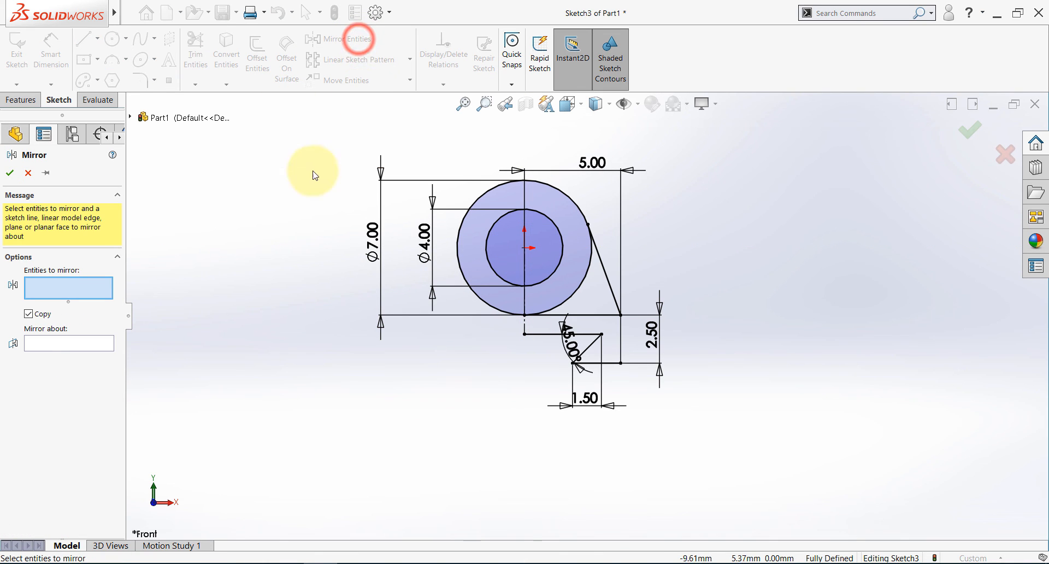
left_click(598, 254)
left_click(603, 312)
left_click(619, 334)
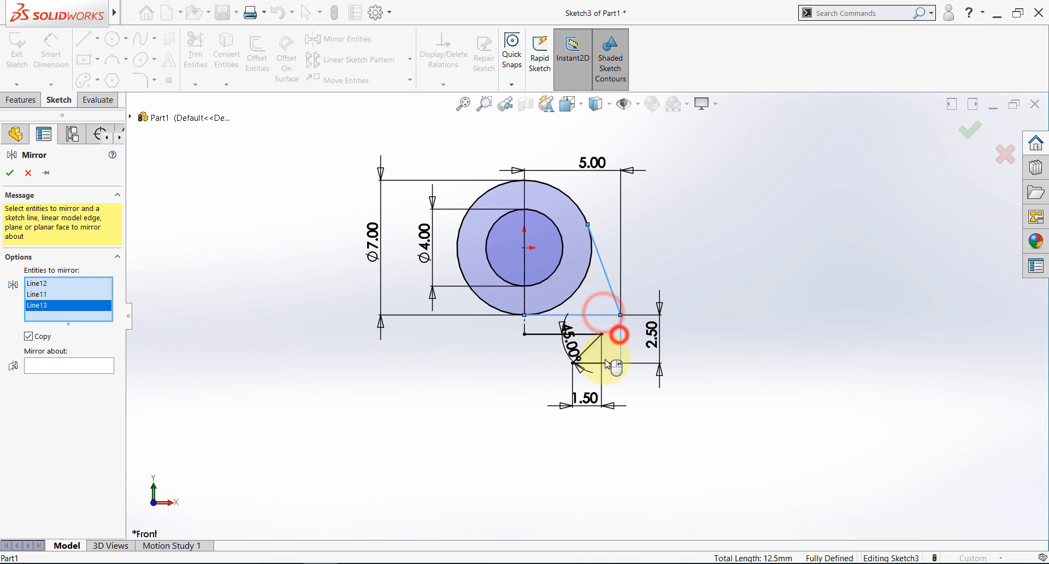
left_click(601, 363)
left_click(587, 350)
left_click(582, 334)
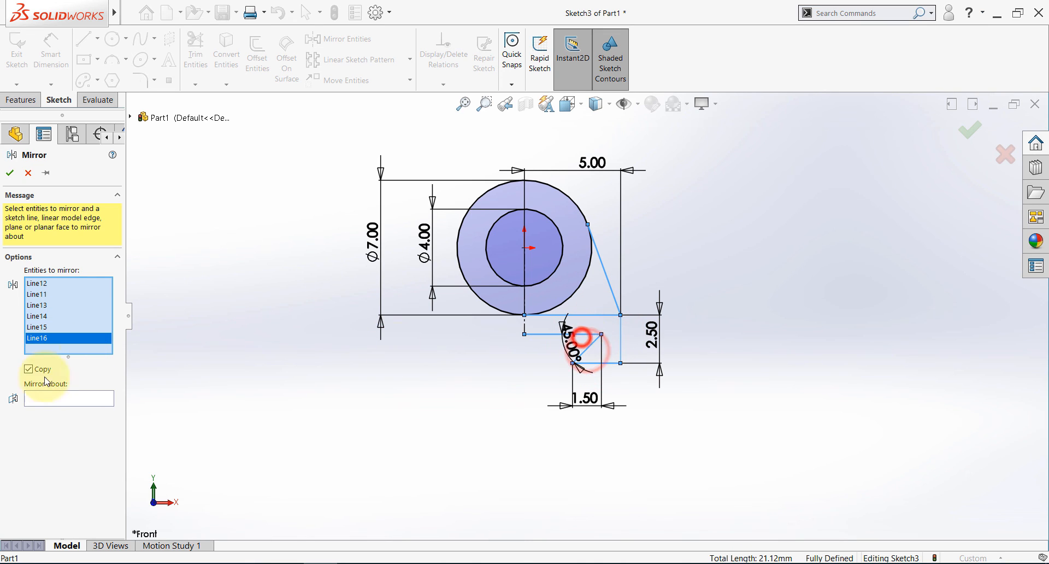
left_click(54, 402)
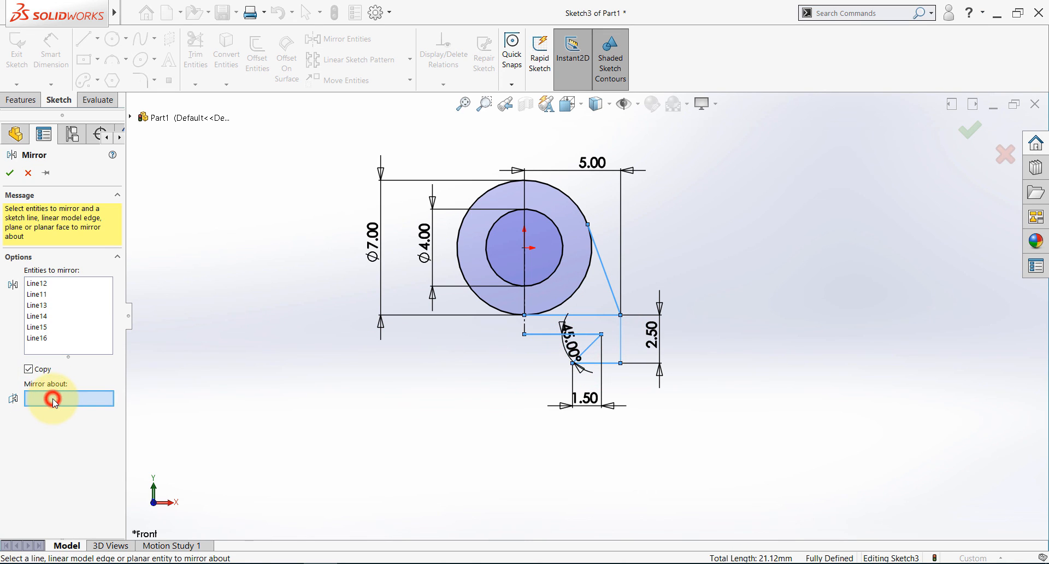
left_click(524, 267)
left_click(10, 175)
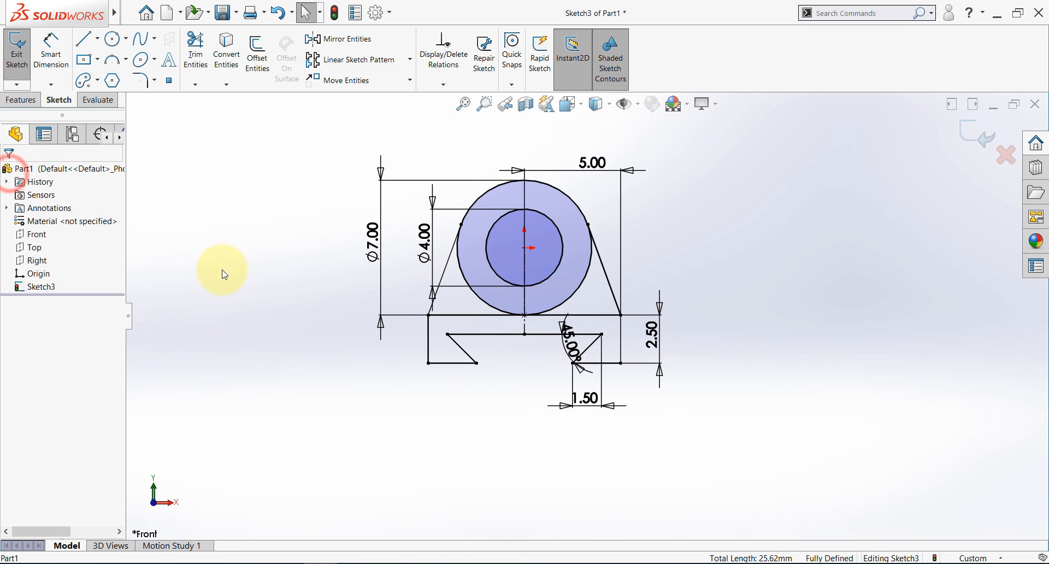
- Move the 45 degree angle dimension into the open space below the dovetail slot, clear of the sketch lines
left_click(464, 104)
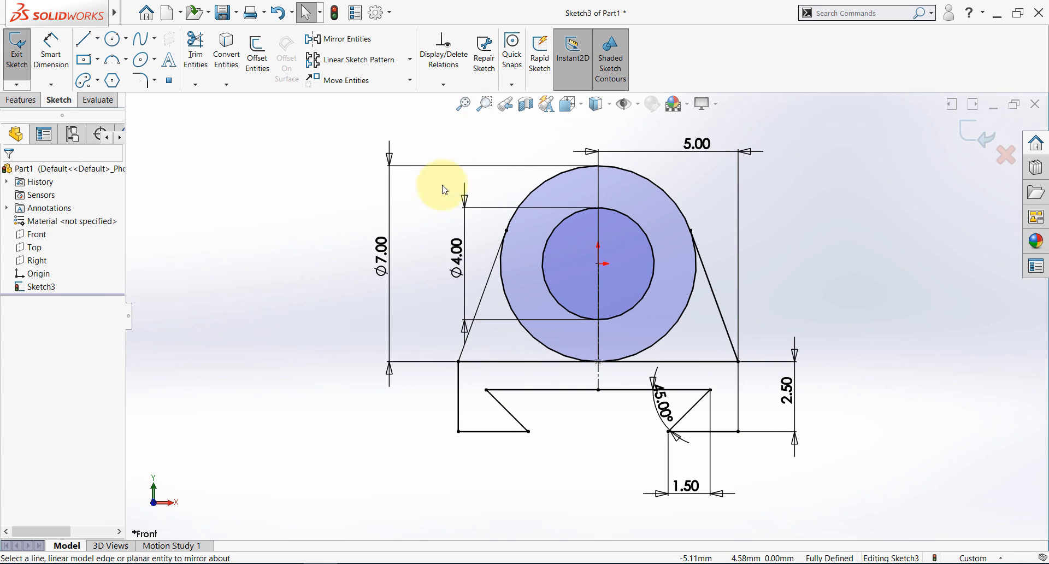
left_click_drag(663, 403, 574, 436)
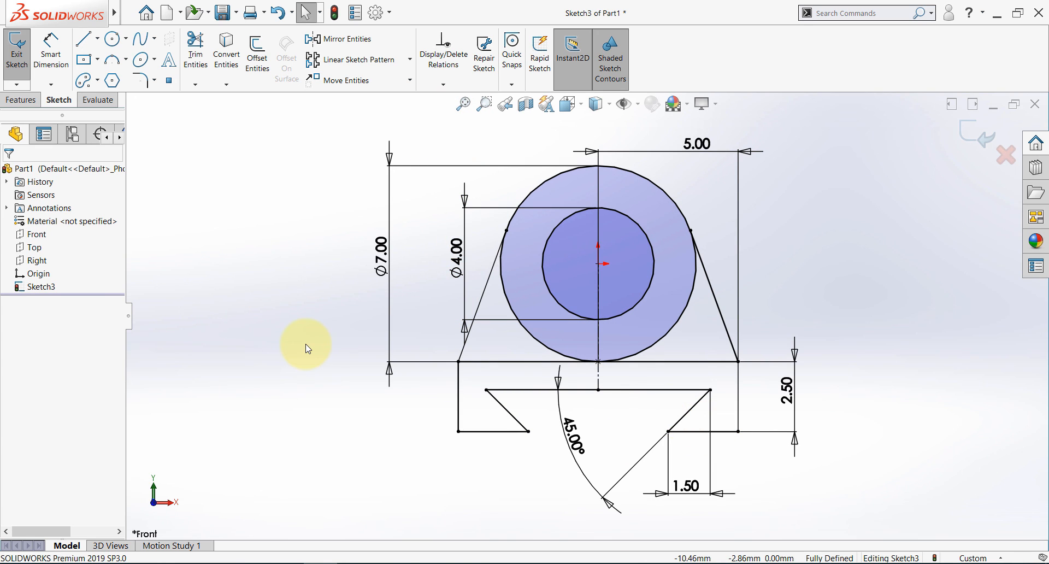